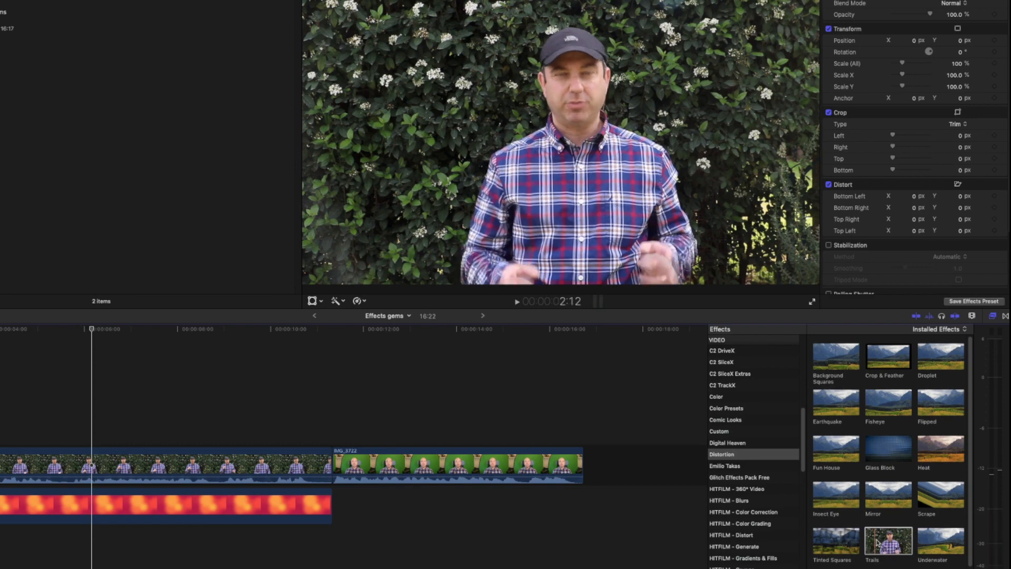
Step: Try the Trails effect on the outdoor clip with a Duration of 0.36, preview the playback, and remove the effect
{"action": "double_click", "coordinate": [888, 541]}
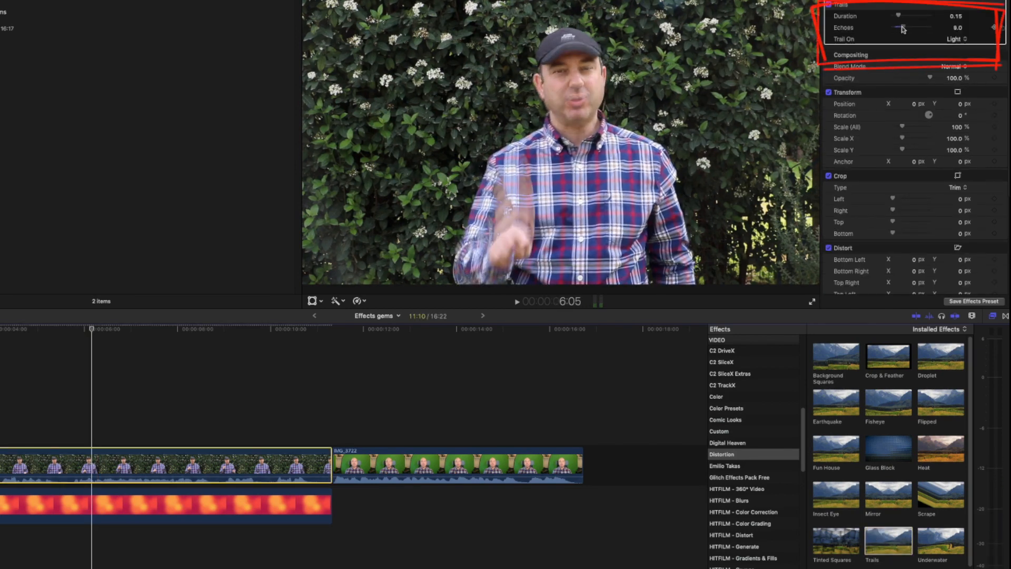
{"action": "left_click_drag", "start_coordinate": [900, 17], "coordinate": [905, 15]}
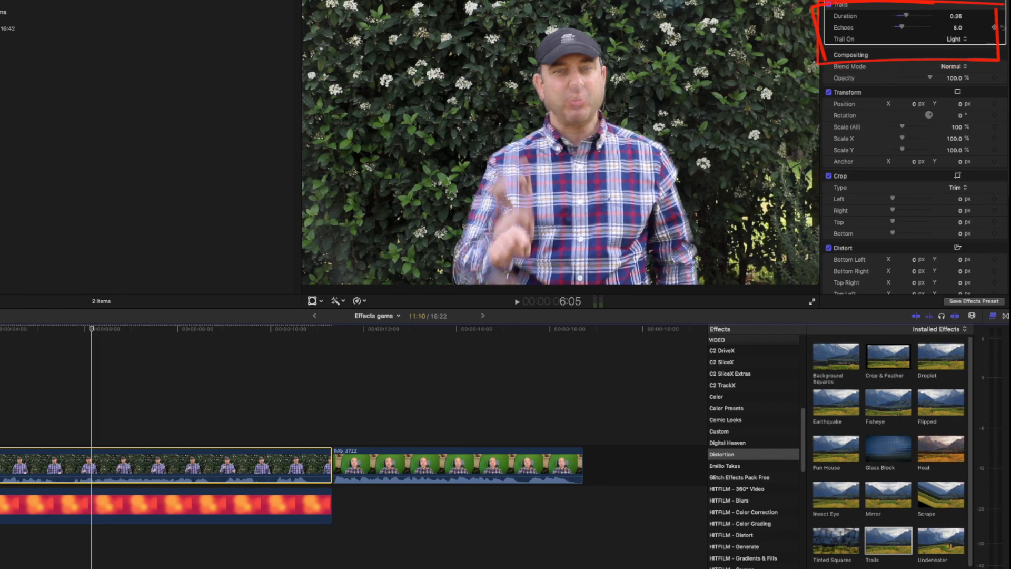
{"action": "key", "text": "space"}
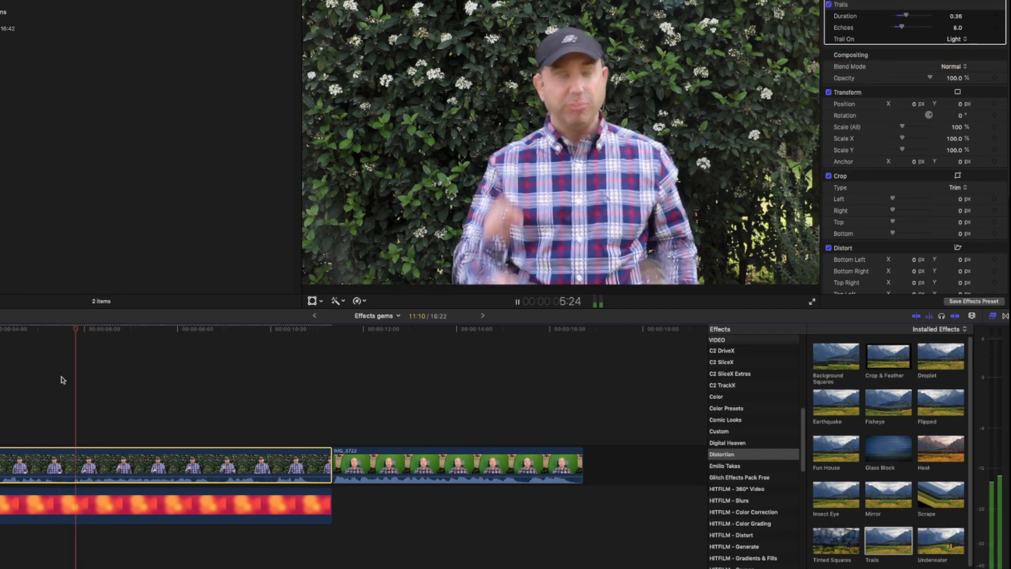
{"action": "key", "text": "space"}
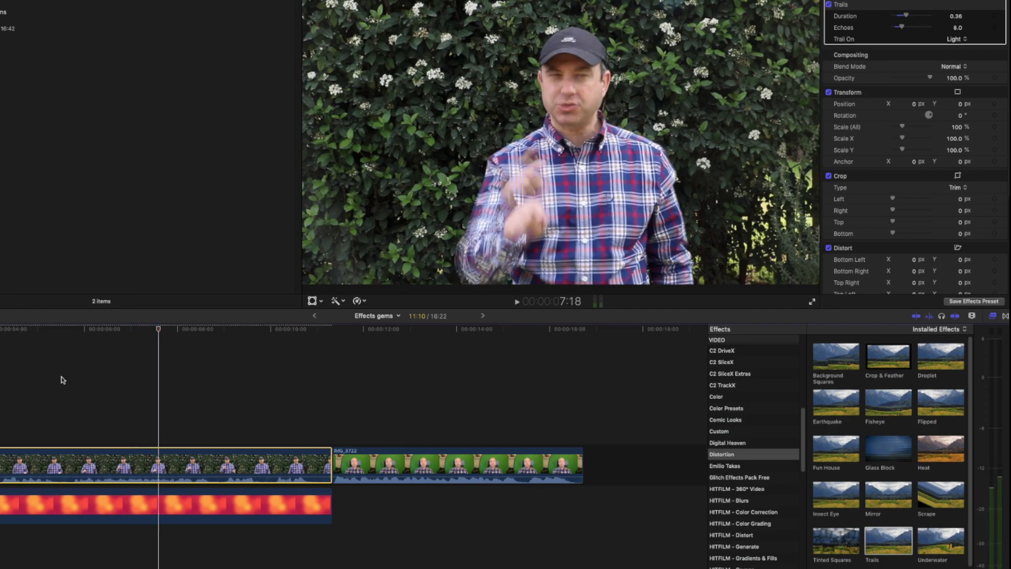
{"action": "key", "text": "Delete"}
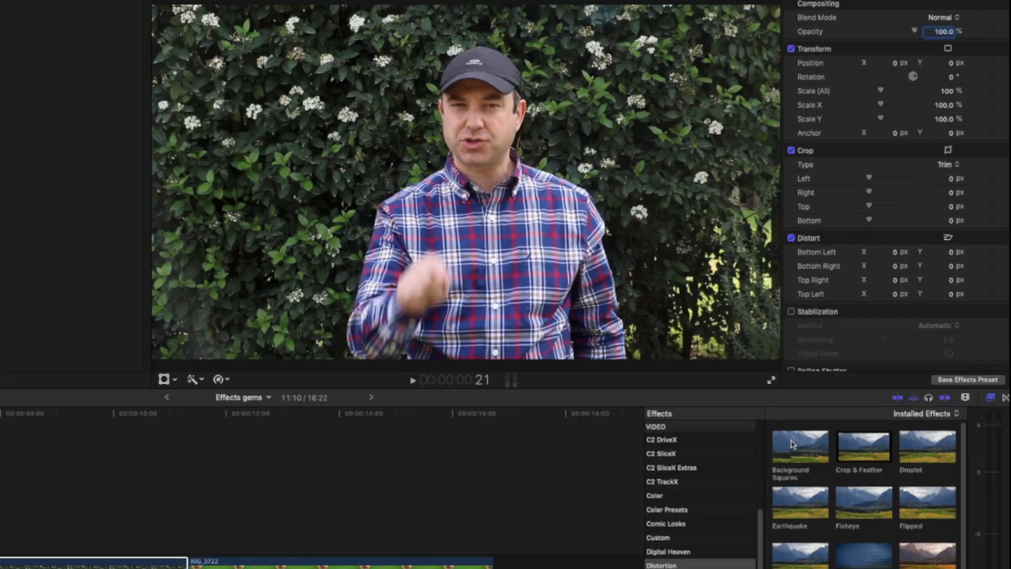
Step: Try the Background Squares effect on the outdoor clip with the Vertical Strips and Horizontal Strips layouts, and remove the effect
{"action": "double_click", "coordinate": [793, 444]}
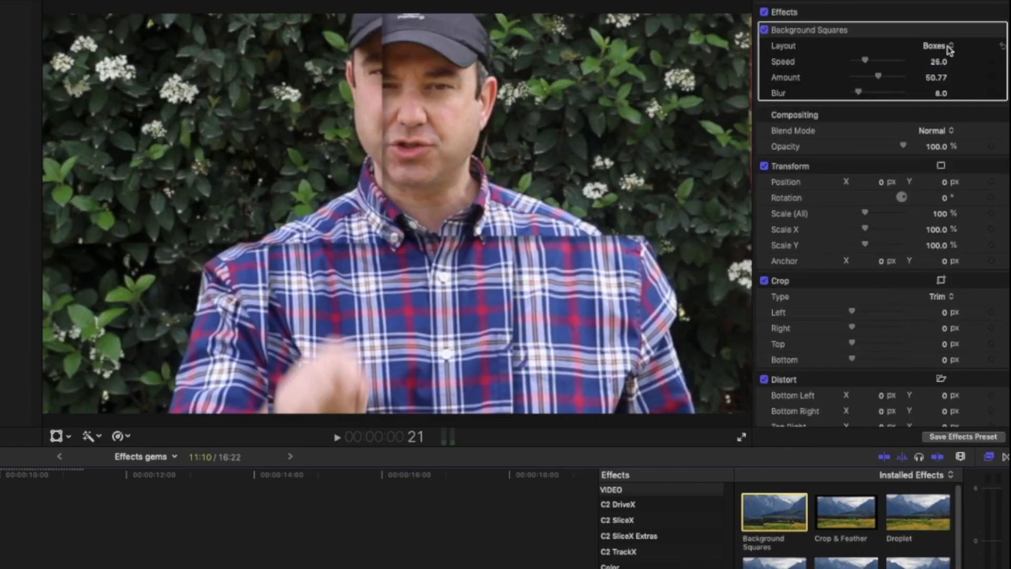
{"action": "left_click", "coordinate": [950, 48]}
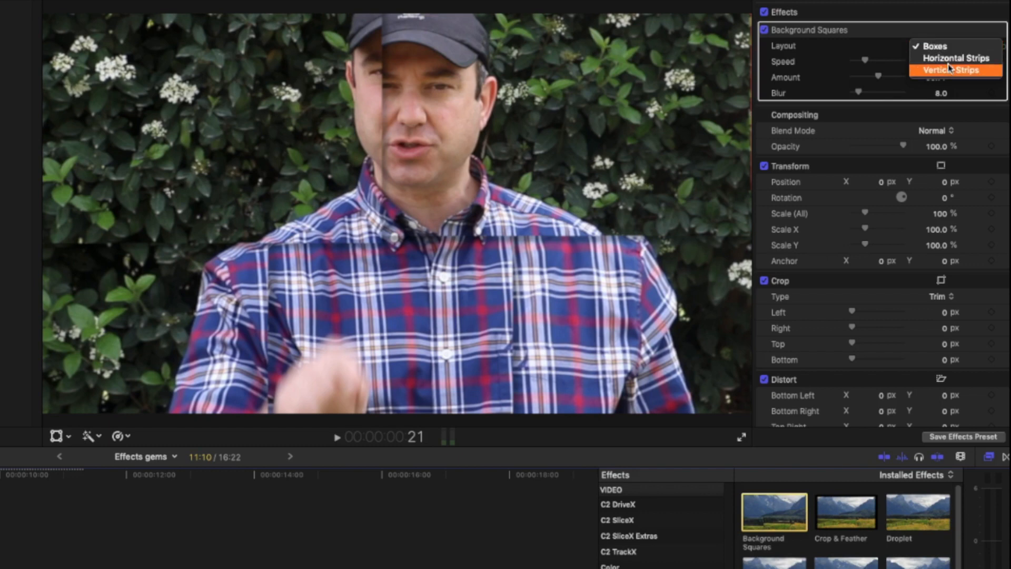
{"action": "left_click", "coordinate": [950, 69]}
{"action": "left_click", "coordinate": [953, 47]}
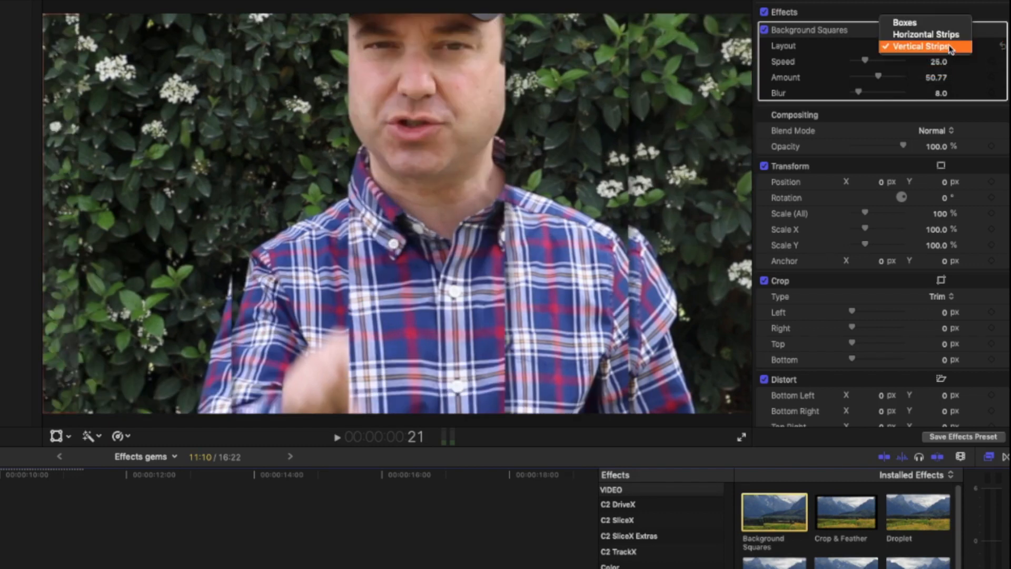
{"action": "left_click", "coordinate": [951, 35]}
{"action": "left_click", "coordinate": [902, 34]}
{"action": "key", "text": "Delete"}
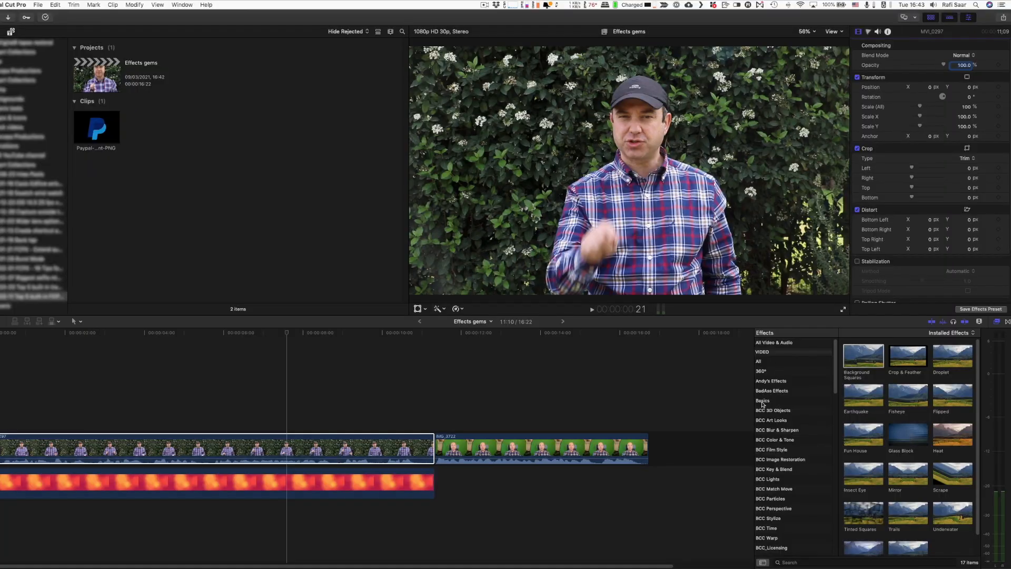
Step: Examine the Noise Reduction effect in the Basics category and the noise reduction effect in the Neat Video category
{"action": "left_click", "coordinate": [762, 401]}
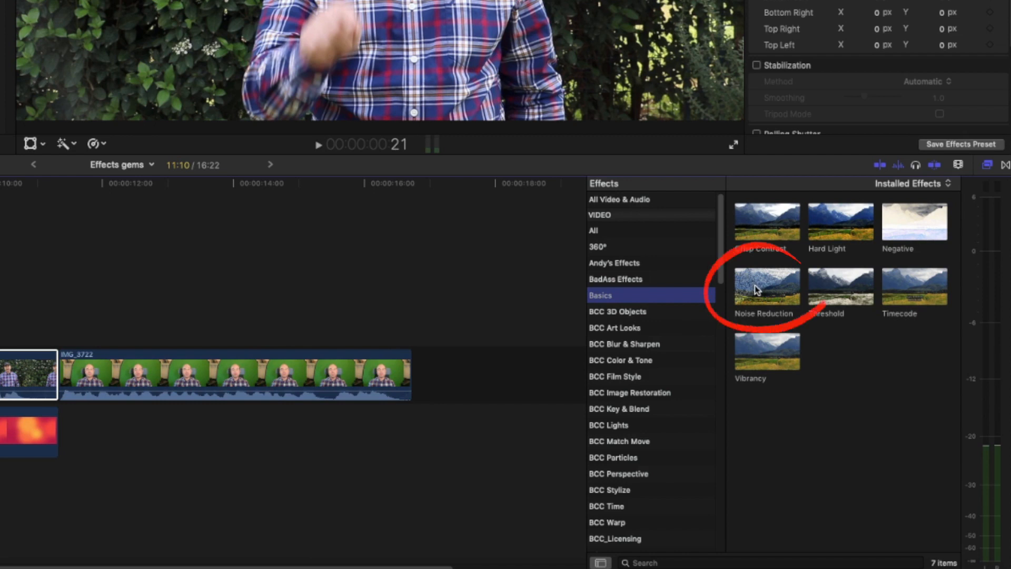
{"action": "left_click", "coordinate": [755, 289]}
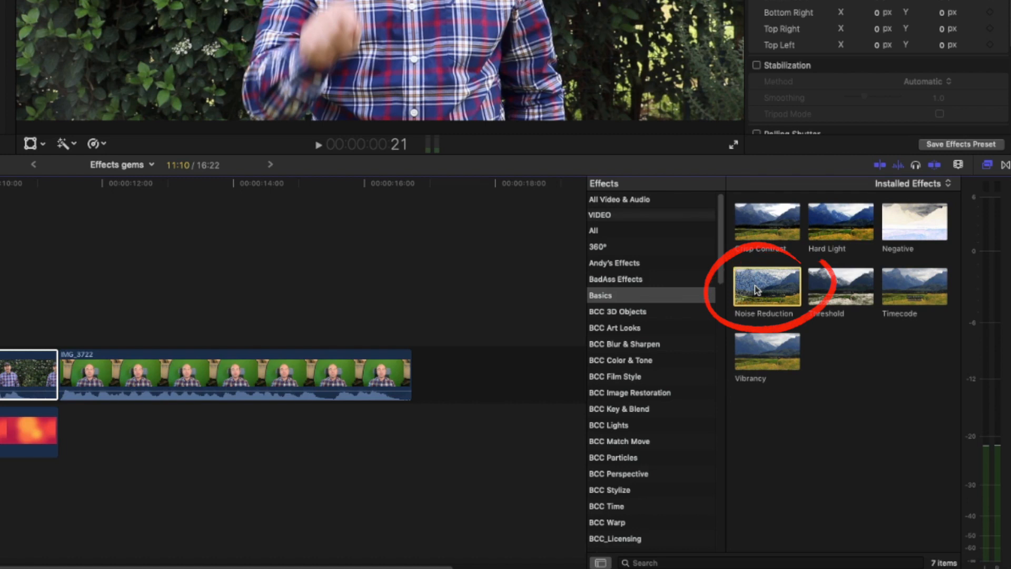
{"action": "scroll", "coordinate": [600, 446], "scroll_direction": "down", "scroll_amount": 15}
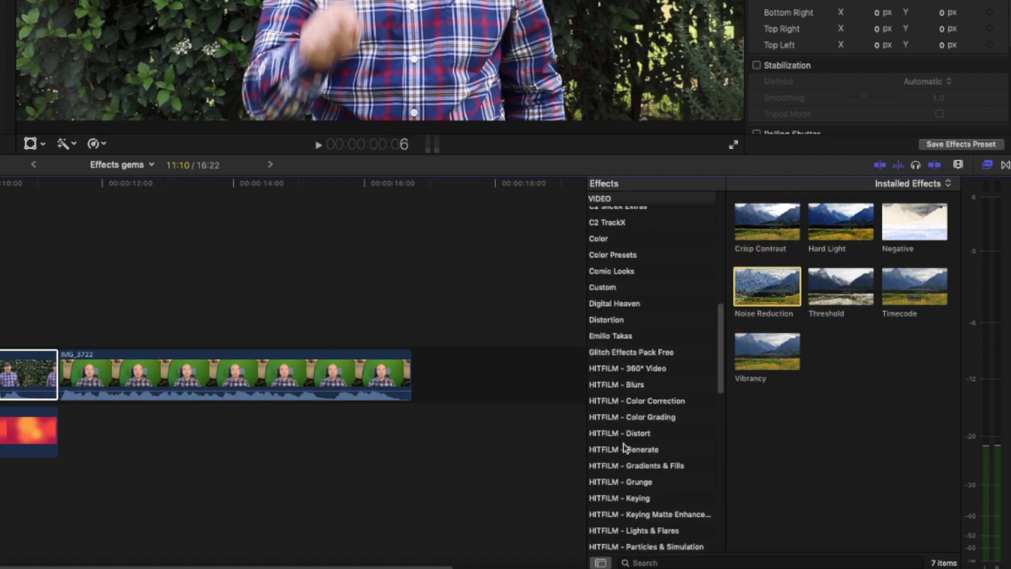
{"action": "left_click", "coordinate": [609, 493]}
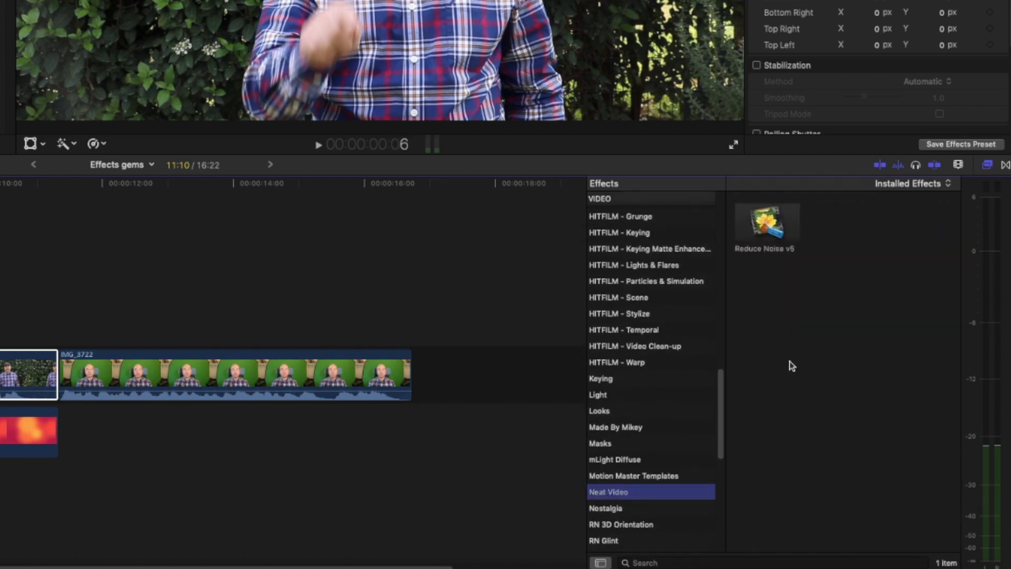
{"action": "scroll", "coordinate": [646, 300], "scroll_direction": "up", "scroll_amount": 15}
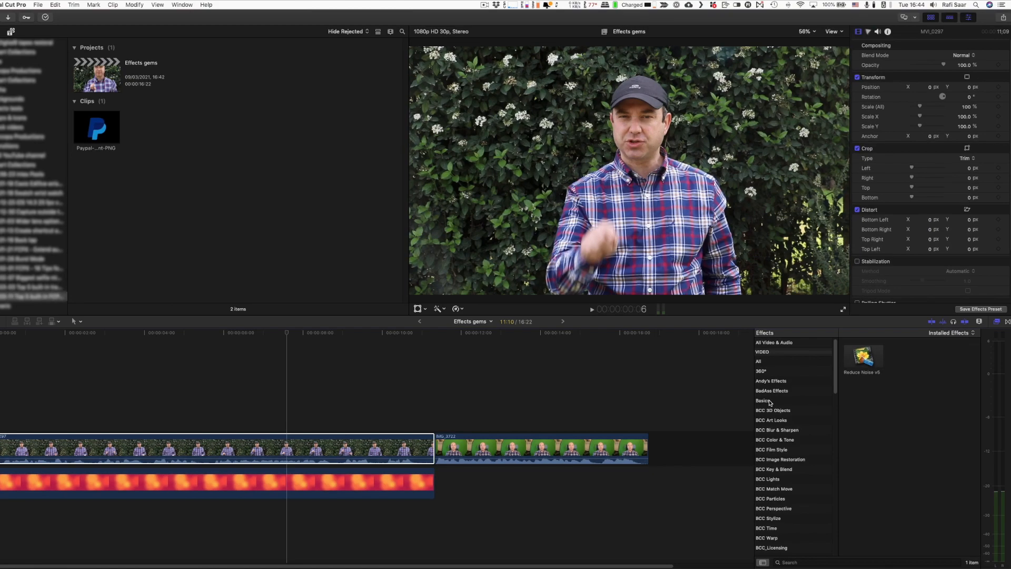
Step: Apply the Noise Reduction effect from the Basics category to the green-screen clip IMG_3722
{"action": "left_click", "coordinate": [647, 298]}
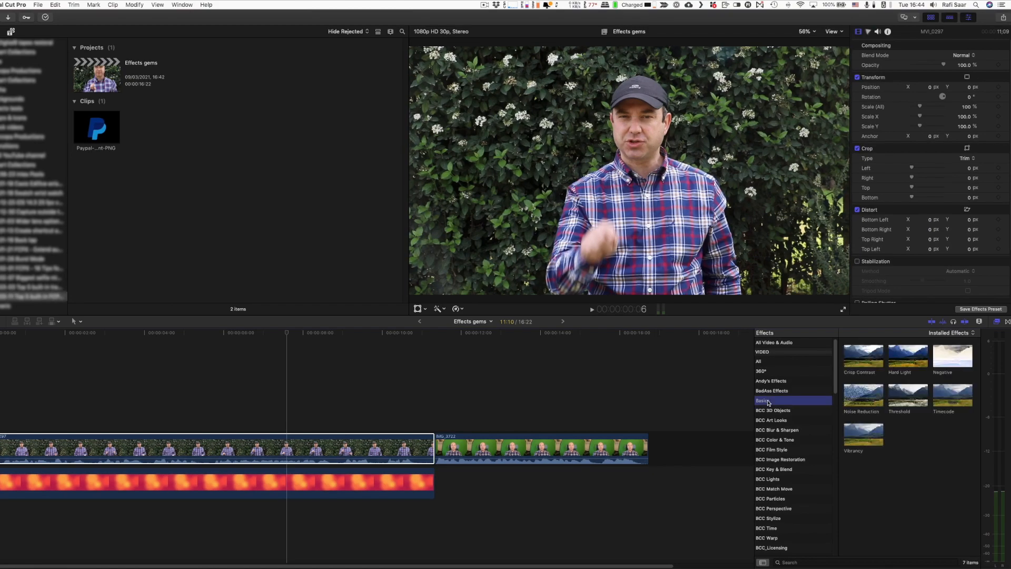
{"action": "left_click", "coordinate": [489, 406]}
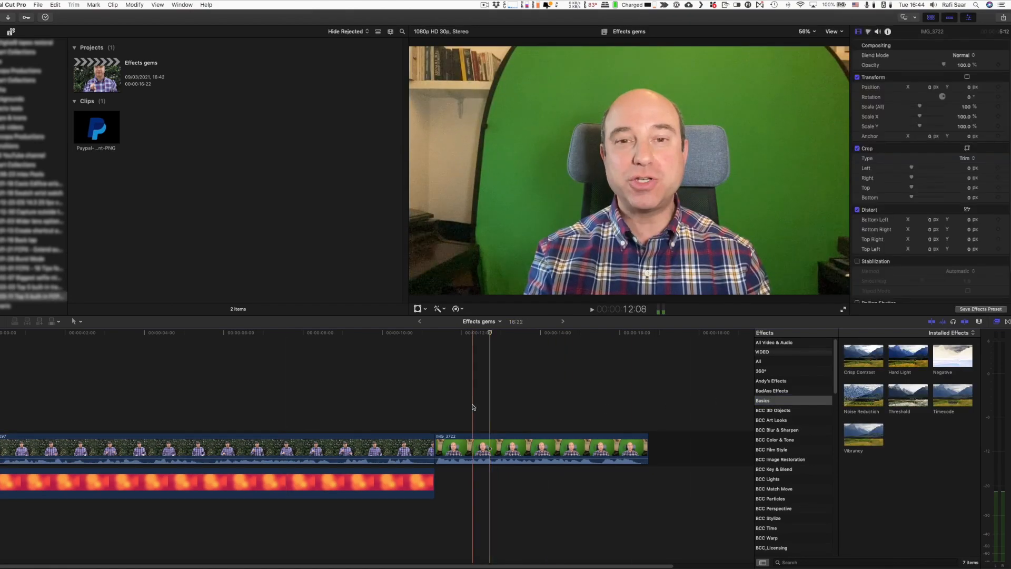
{"action": "left_click", "coordinate": [471, 400]}
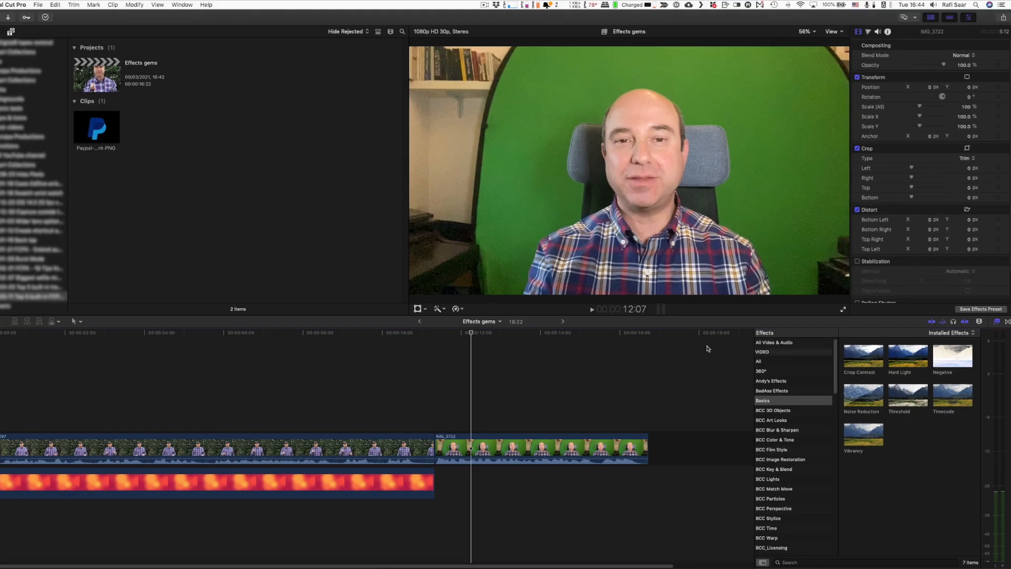
{"action": "double_click", "coordinate": [861, 399]}
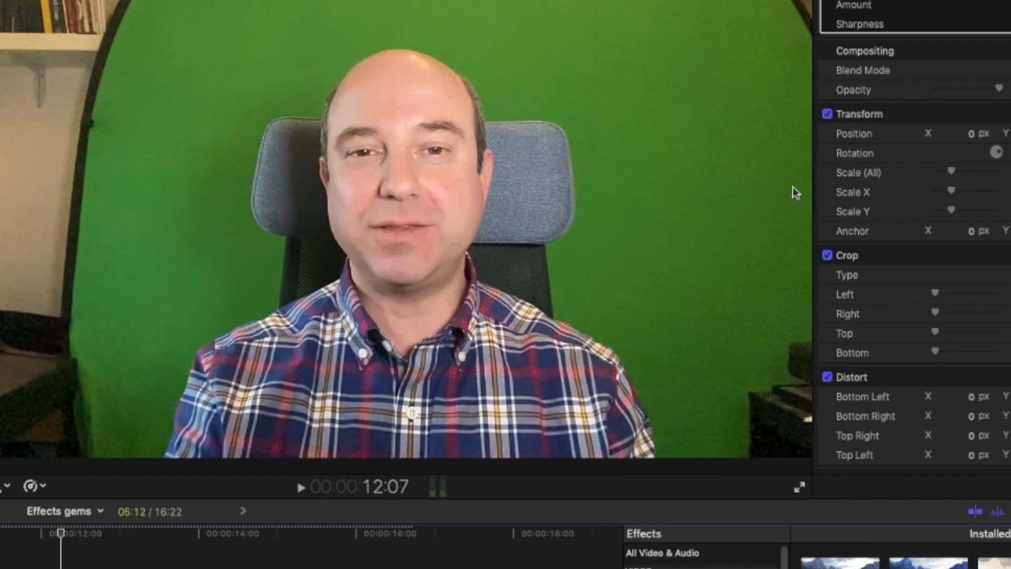
Step: Choose another Amount level for the Noise Reduction effect on the green-screen clip
{"action": "left_click", "coordinate": [993, 3]}
{"action": "left_click", "coordinate": [993, 4]}
{"action": "left_click", "coordinate": [1007, 5]}
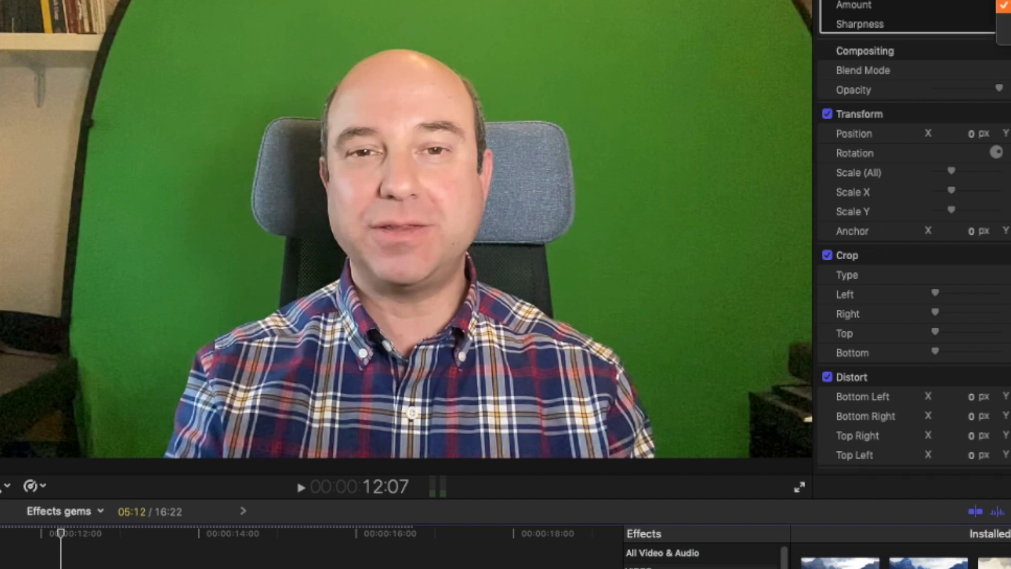
{"action": "left_click", "coordinate": [1005, 22]}
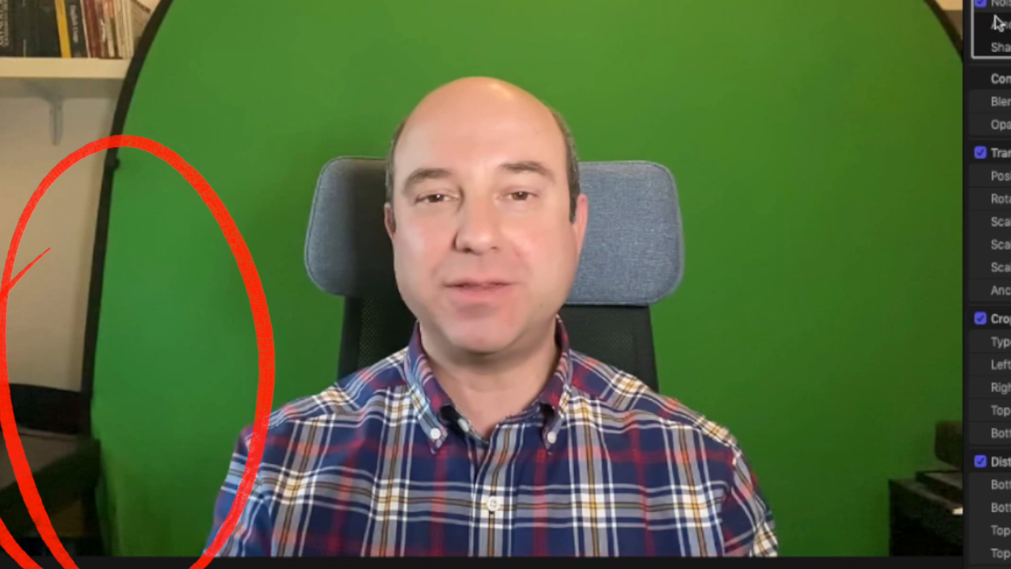
Step: Switch the Noise Reduction effect off and on to compare the green-screen picture with and without it
{"action": "left_click", "coordinate": [980, 4]}
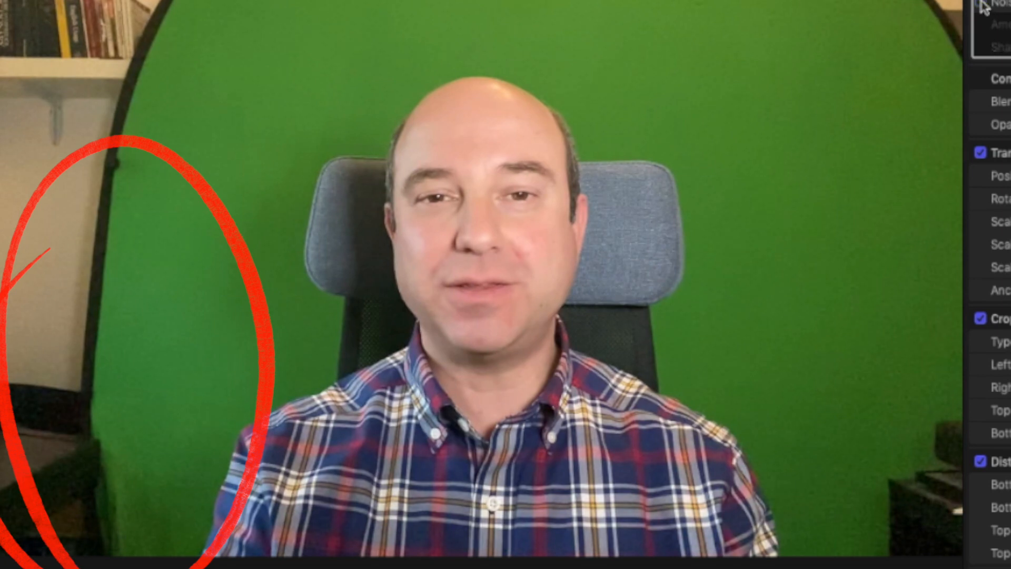
{"action": "left_click", "coordinate": [980, 4]}
{"action": "left_click", "coordinate": [980, 4]}
{"action": "left_click", "coordinate": [980, 4]}
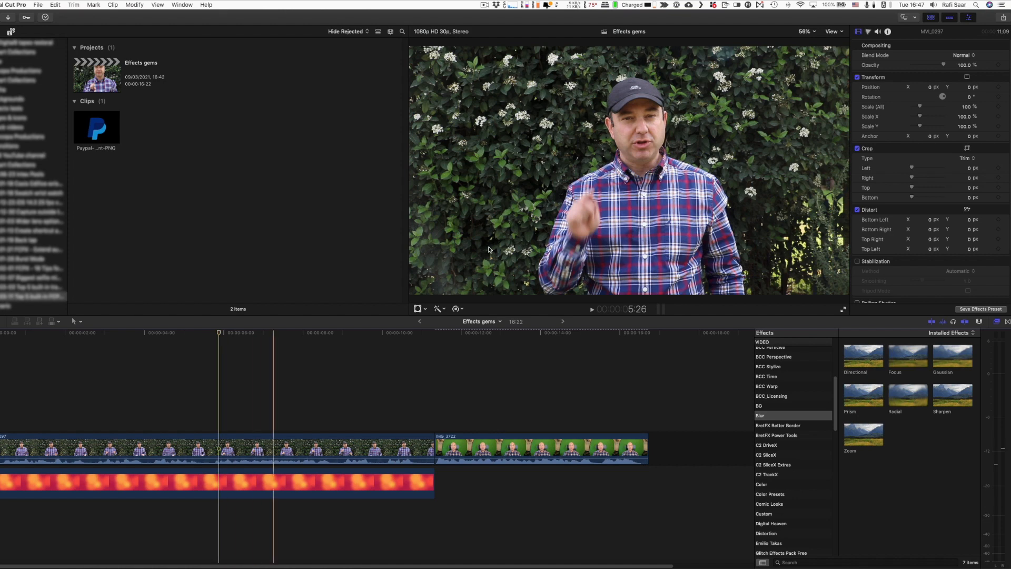
Step: Place a copy of the outdoor clip above the original and apply the Gaussian blur to the copy
{"action": "left_click", "coordinate": [224, 447]}
{"action": "mouse_move", "coordinate": [224, 448]}
{"action": "left_mouse_down"}
{"action": "mouse_move", "coordinate": [224, 387]}
{"action": "mouse_move", "coordinate": [226, 434]}
{"action": "left_mouse_up"}
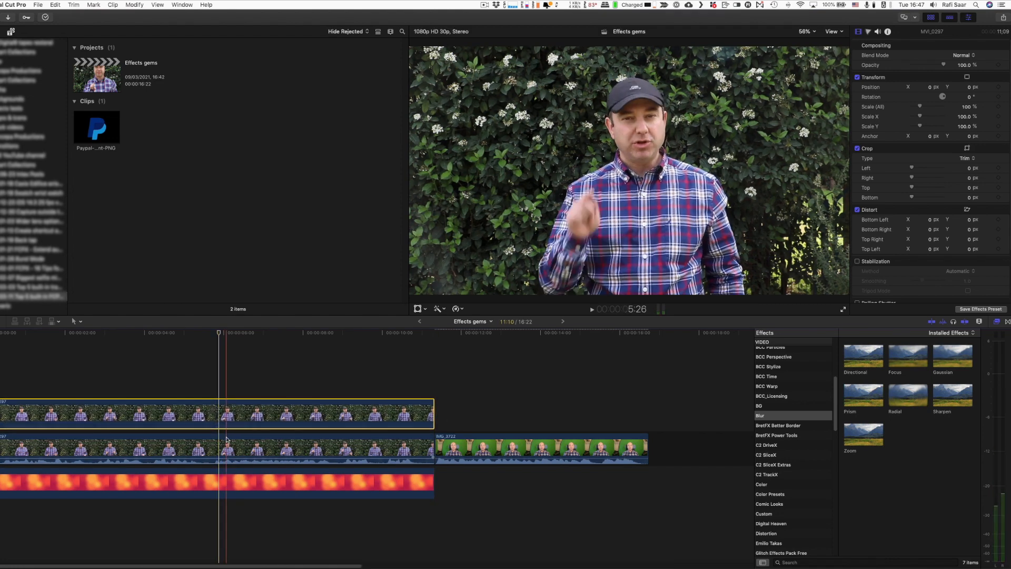
{"action": "left_click_drag", "start_coordinate": [951, 363], "coordinate": [276, 406]}
Step: Apply a Shape Mask to the upper copy, fit it as an oval over the face, and set the Gaussian Amount to 27.87
{"action": "scroll", "coordinate": [778, 498], "scroll_direction": "down", "scroll_amount": 10}
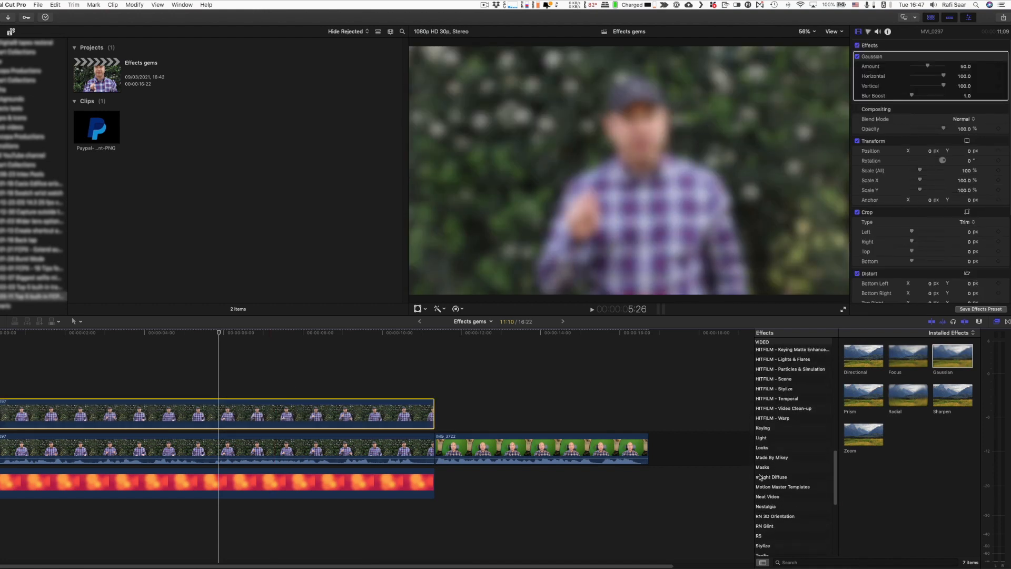
{"action": "left_click", "coordinate": [764, 467]}
{"action": "left_click_drag", "start_coordinate": [864, 395], "coordinate": [217, 411]}
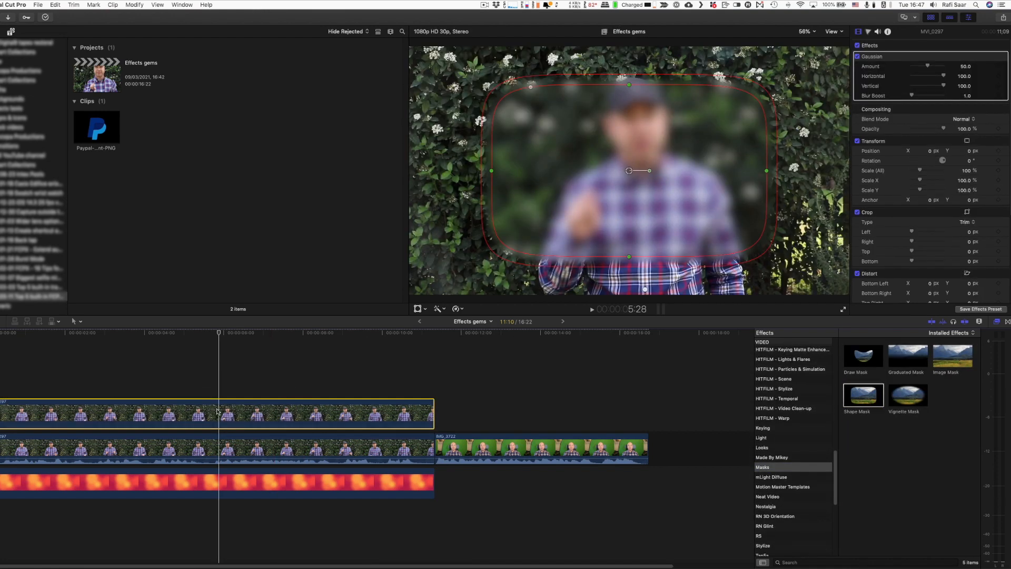
{"action": "left_click_drag", "start_coordinate": [524, 90], "coordinate": [581, 82]}
{"action": "left_click_drag", "start_coordinate": [496, 171], "coordinate": [603, 172]}
{"action": "left_click_drag", "start_coordinate": [629, 89], "coordinate": [630, 134]}
{"action": "left_click_drag", "start_coordinate": [629, 170], "coordinate": [638, 129]}
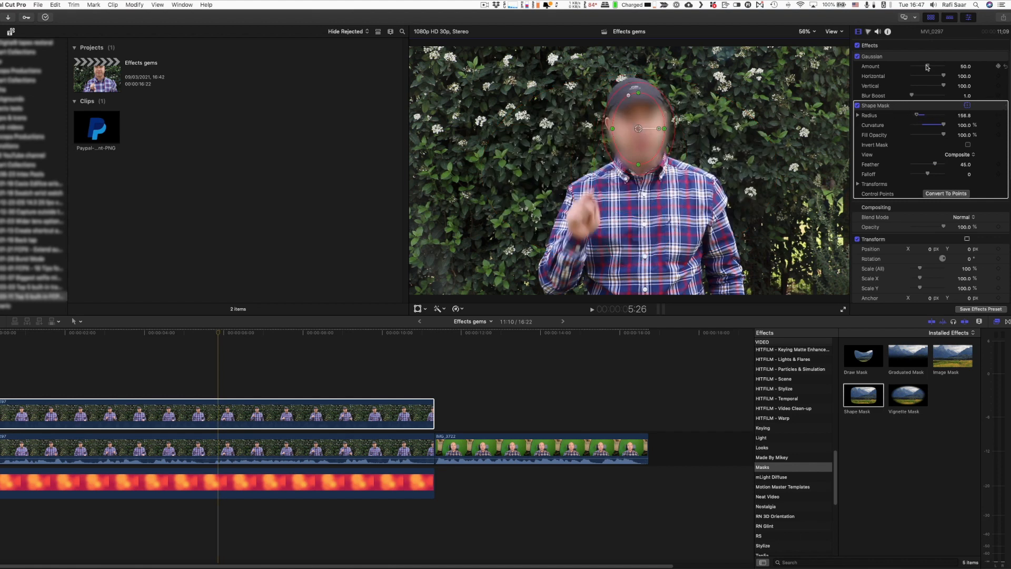
{"action": "left_click_drag", "start_coordinate": [927, 66], "coordinate": [922, 66]}
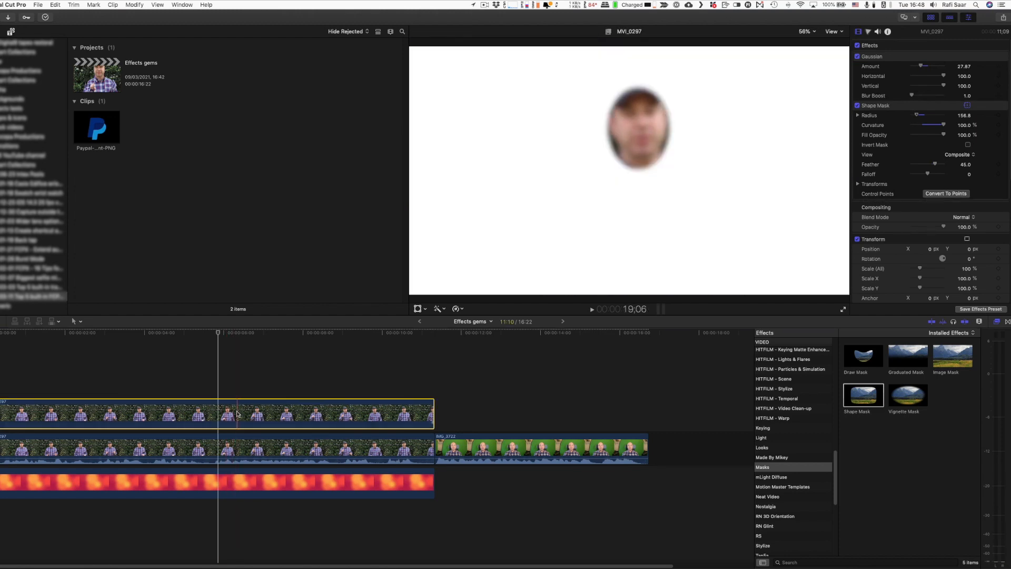
Step: Delete the blurred copy and apply the Gaussian blur directly to the original outdoor clip
{"action": "key", "text": "BackSpace"}
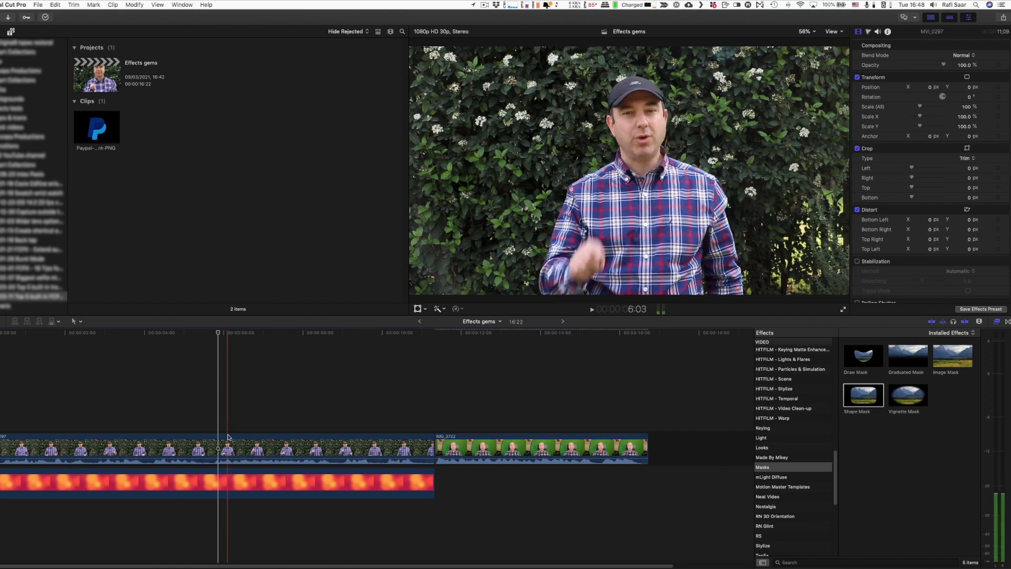
{"action": "left_click", "coordinate": [231, 449]}
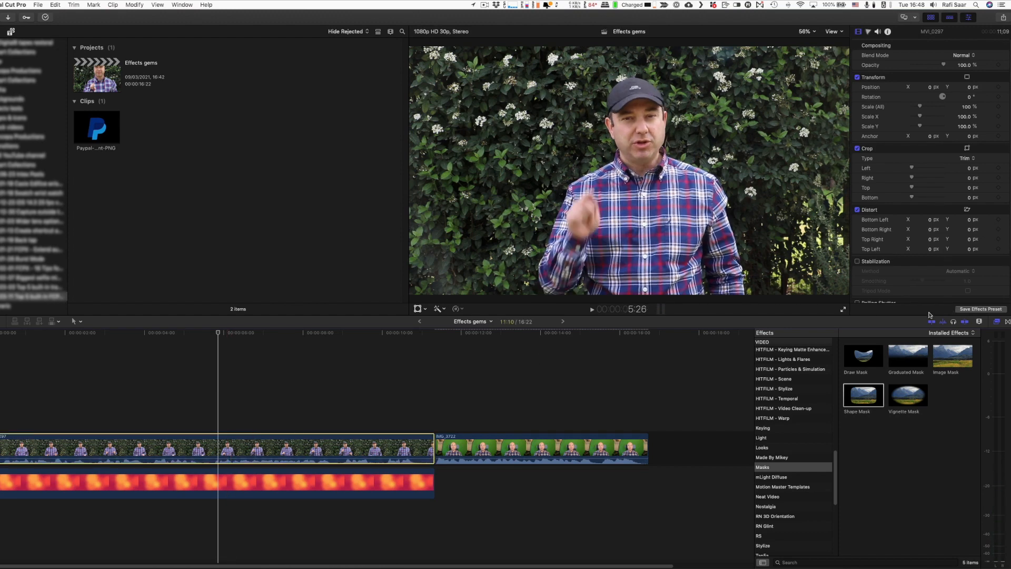
{"action": "scroll", "coordinate": [783, 453], "scroll_direction": "up", "scroll_amount": 10}
{"action": "left_click", "coordinate": [764, 450]}
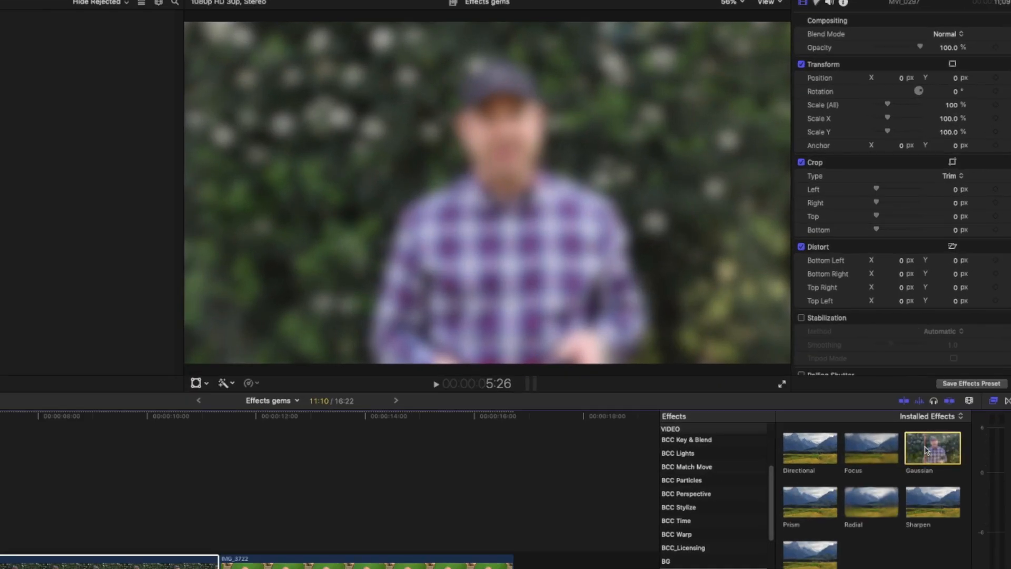
{"action": "double_click", "coordinate": [948, 358]}
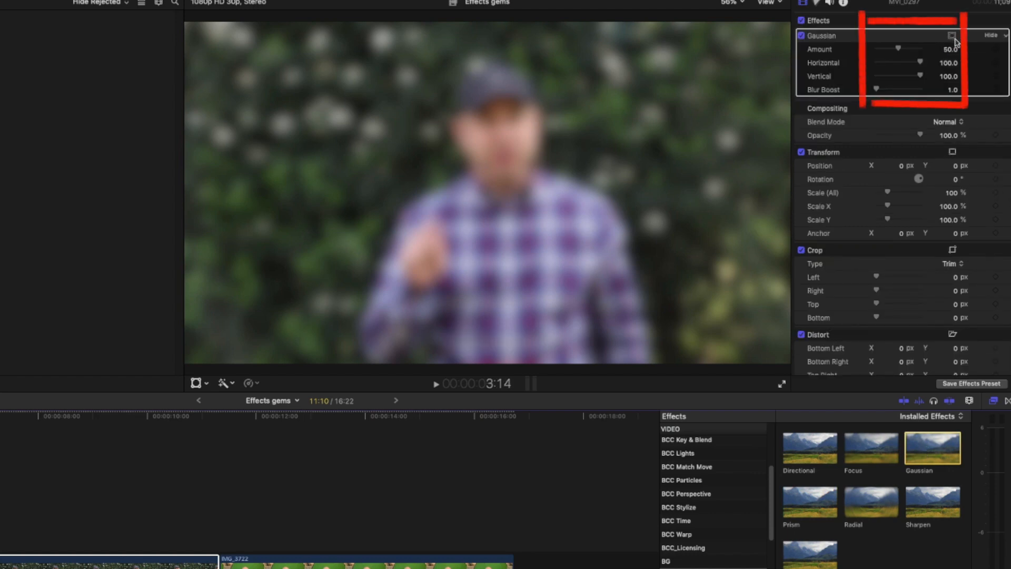
Step: Add a shape mask to the Gaussian effect itself, fit it as an oval over the face, and set the Amount to 33.18
{"action": "left_click", "coordinate": [952, 36]}
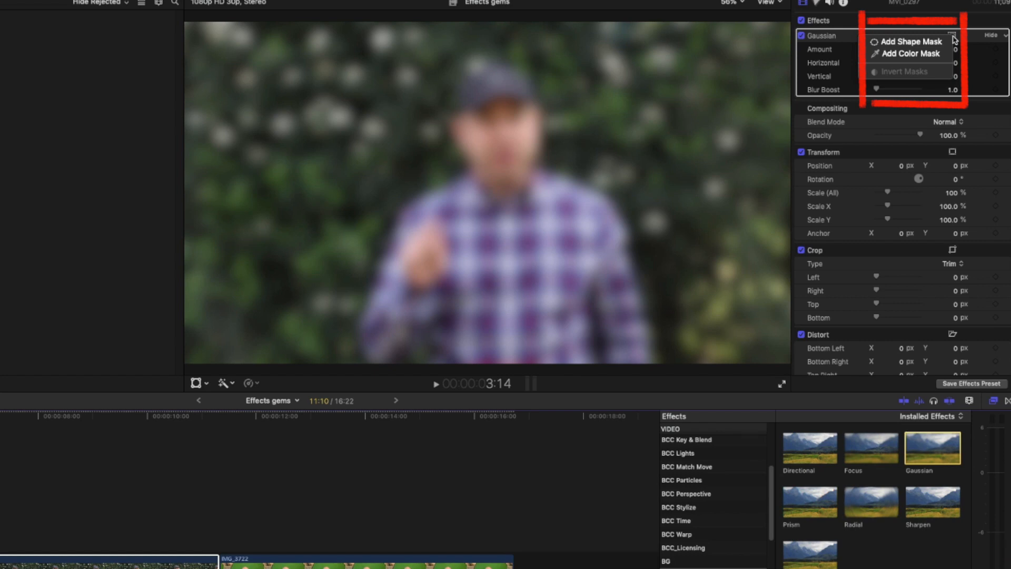
{"action": "left_click", "coordinate": [928, 45]}
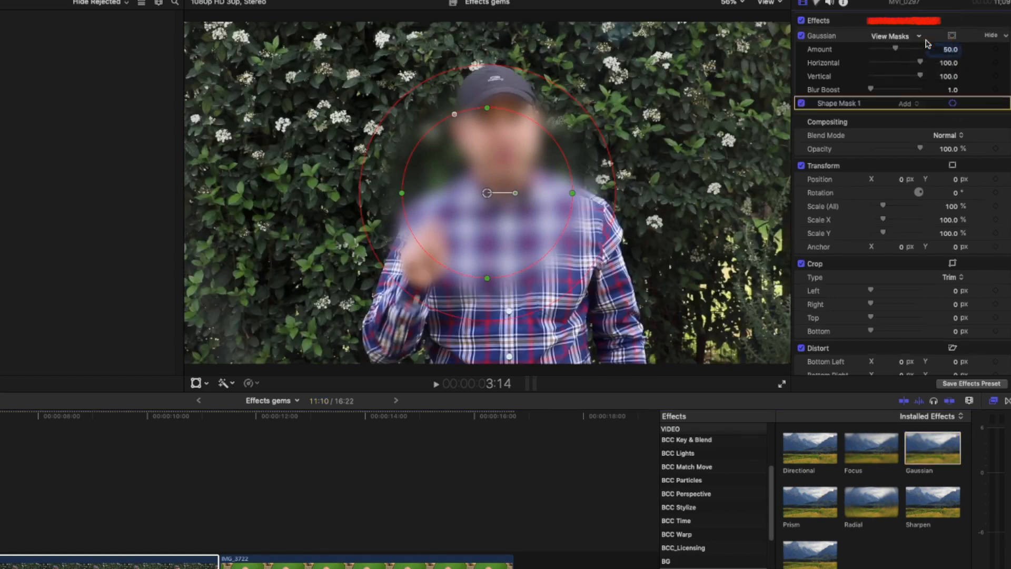
{"action": "left_click_drag", "start_coordinate": [488, 195], "coordinate": [502, 140]}
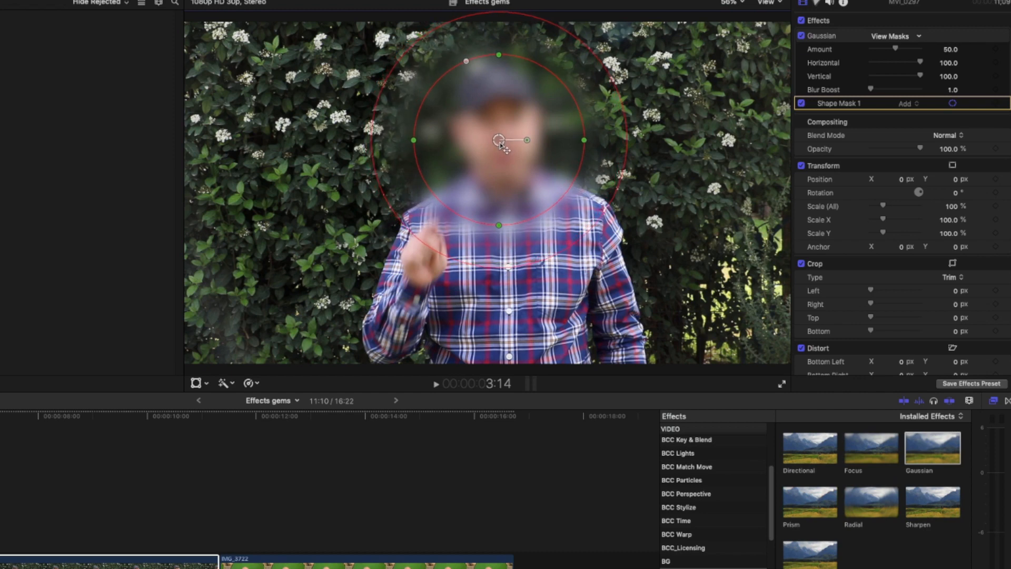
{"action": "left_click_drag", "start_coordinate": [587, 139], "coordinate": [532, 139]}
{"action": "left_click_drag", "start_coordinate": [501, 55], "coordinate": [502, 102]}
{"action": "left_click_drag", "start_coordinate": [504, 142], "coordinate": [502, 140]}
{"action": "left_click_drag", "start_coordinate": [895, 48], "coordinate": [888, 50]}
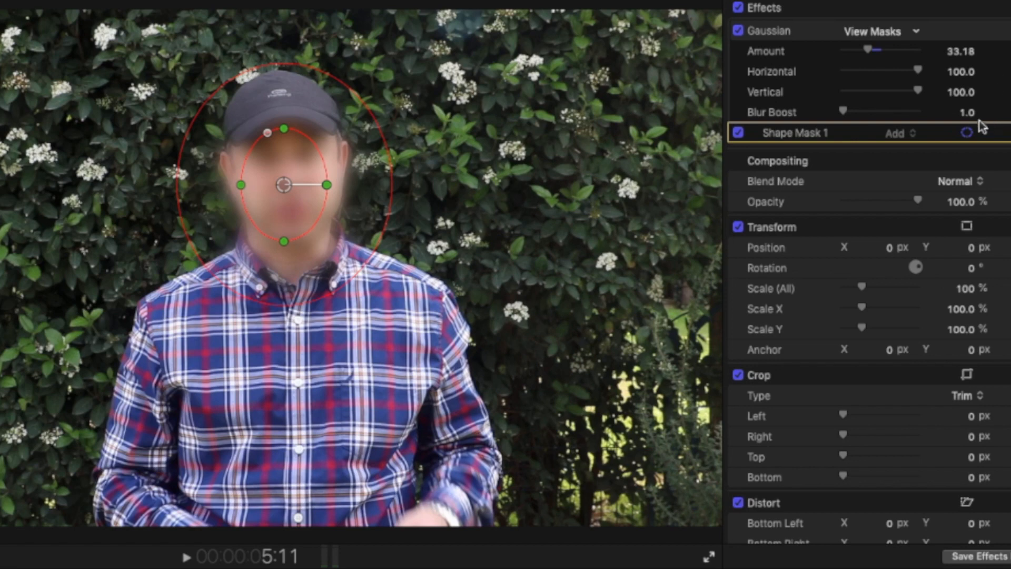
Step: Keyframe the Gaussian face mask at 5:11, move it down onto the chest at 6:20, and play the mask animation back
{"action": "left_click", "coordinate": [968, 133]}
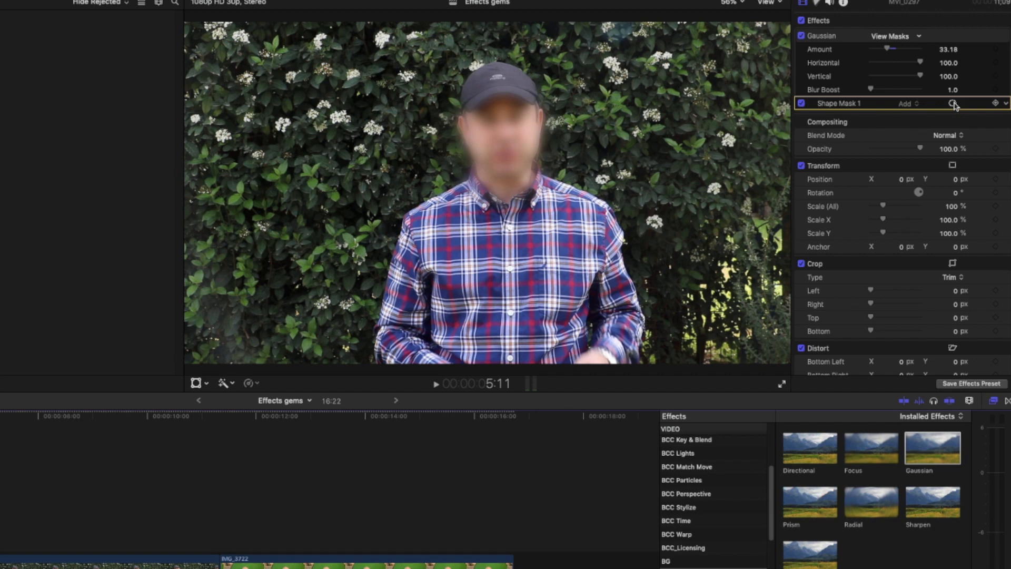
{"action": "left_click", "coordinate": [953, 103]}
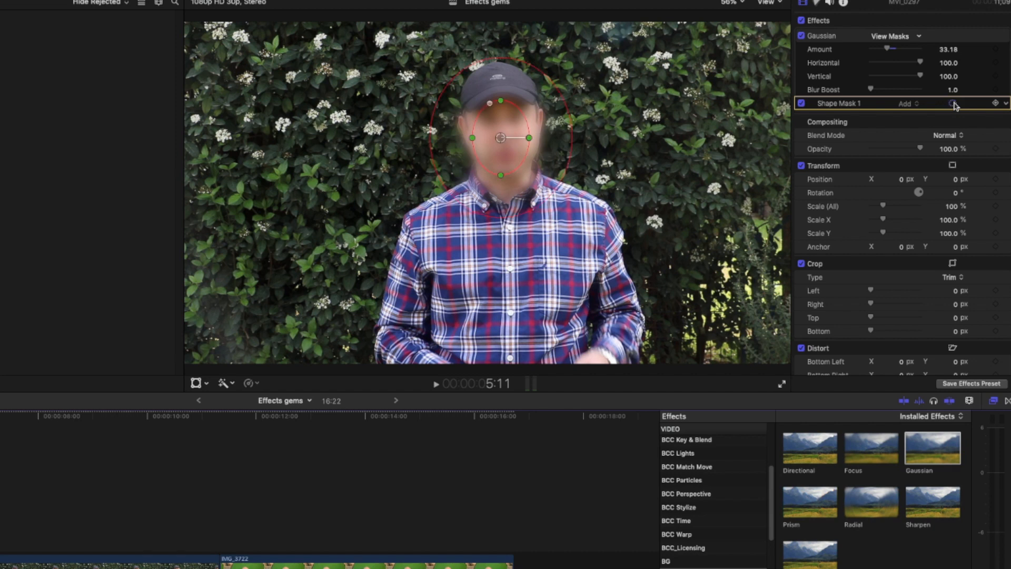
{"action": "left_click", "coordinate": [996, 104]}
{"action": "key", "text": "space"}
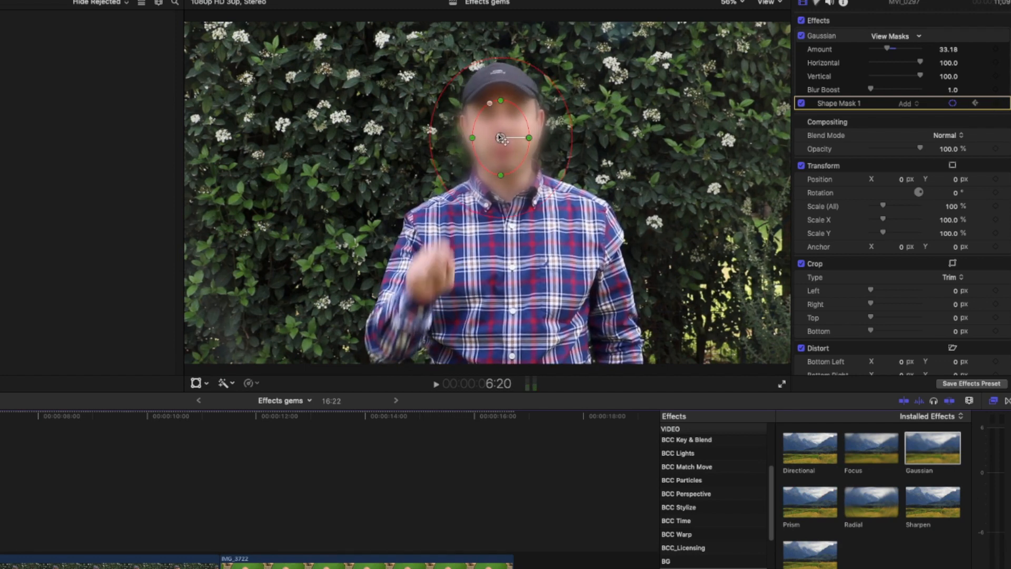
{"action": "left_click_drag", "start_coordinate": [500, 138], "coordinate": [513, 220]}
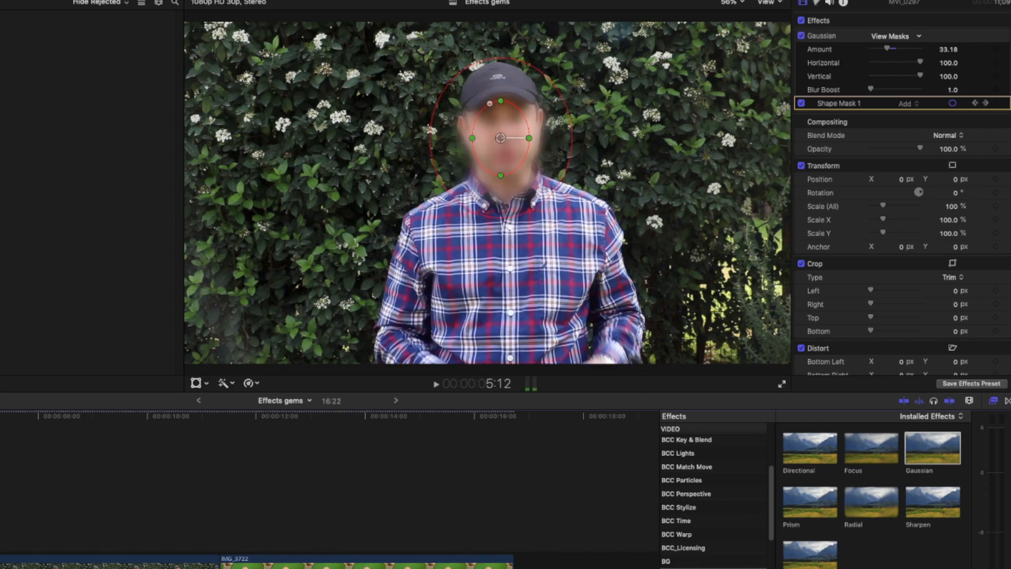
{"action": "key", "text": "space"}
{"action": "key", "text": "space"}
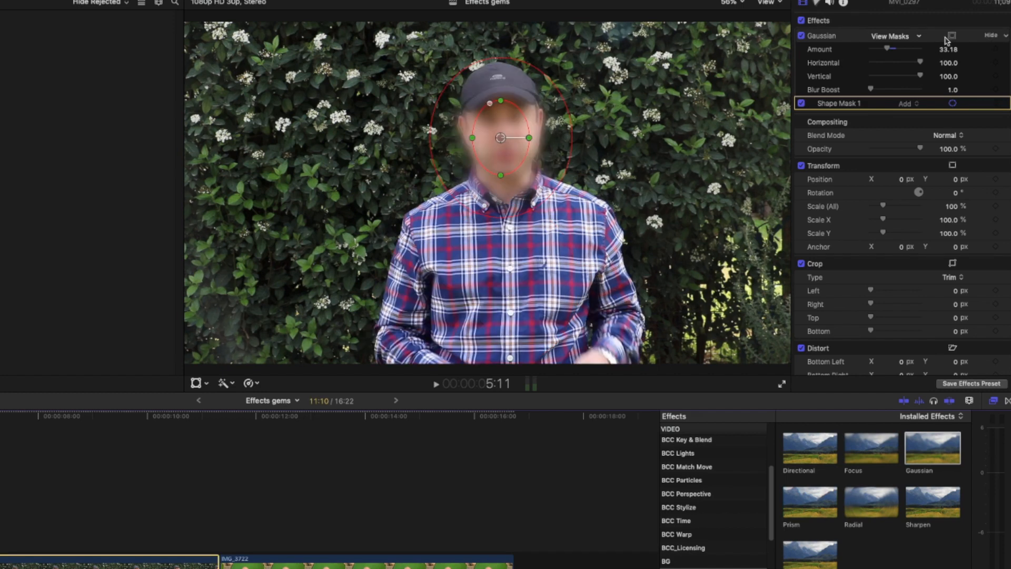
Step: Add a second shape mask to the Gaussian effect, narrow it to an upright oval, and place it over the raised hand at 6:08
{"action": "left_click", "coordinate": [952, 36]}
{"action": "left_click", "coordinate": [936, 41]}
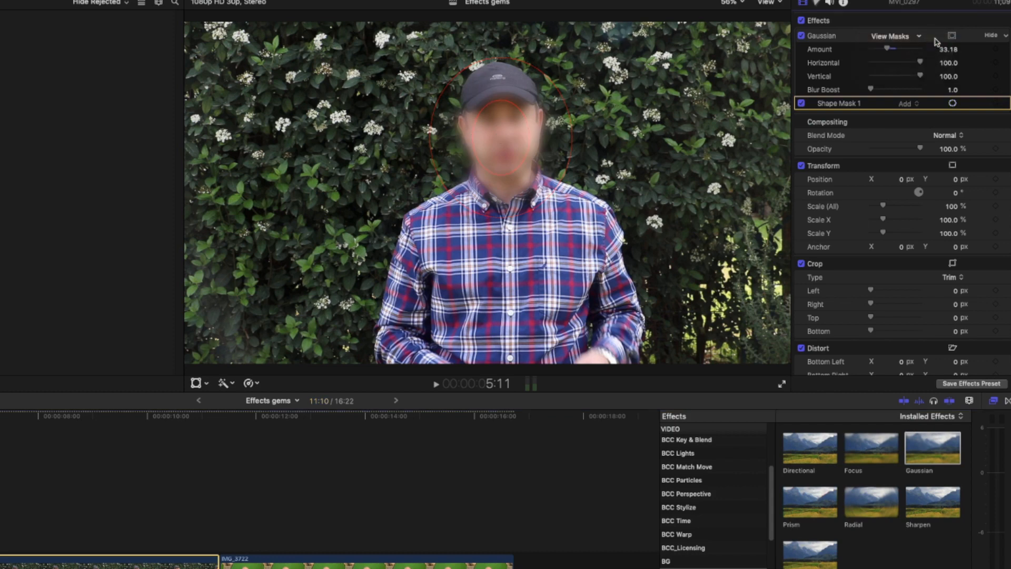
{"action": "left_click_drag", "start_coordinate": [487, 194], "coordinate": [391, 280]}
{"action": "left_click_drag", "start_coordinate": [391, 194], "coordinate": [392, 241]}
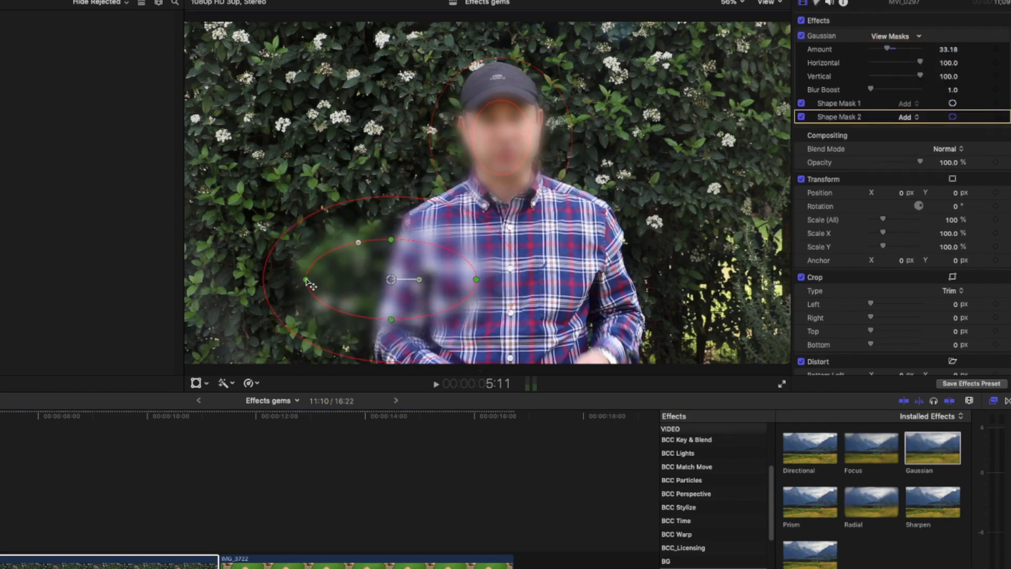
{"action": "left_click_drag", "start_coordinate": [306, 279], "coordinate": [369, 279]}
{"action": "left_click", "coordinate": [2, 563]}
{"action": "key", "text": "space"}
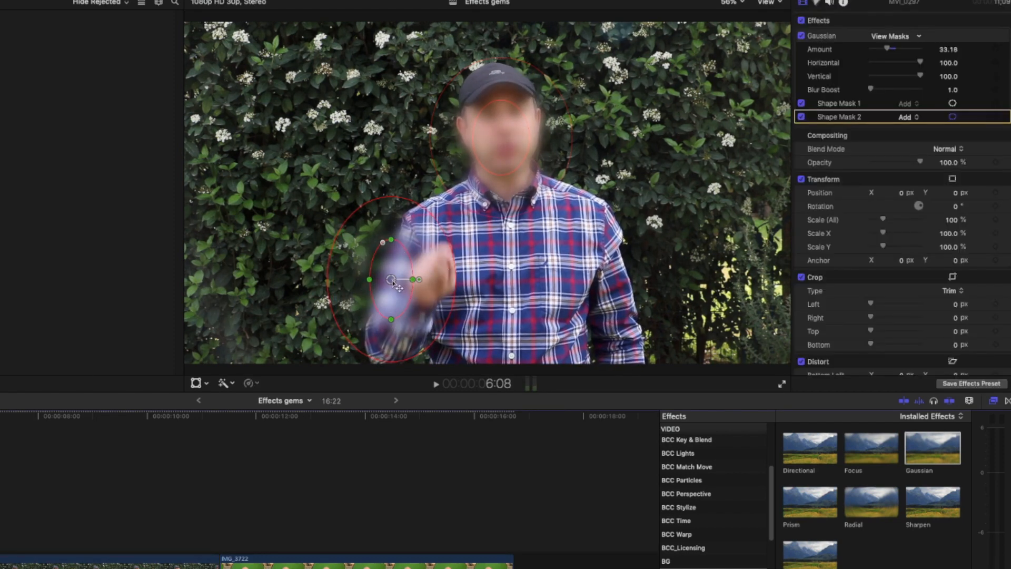
{"action": "left_click_drag", "start_coordinate": [405, 284], "coordinate": [450, 283]}
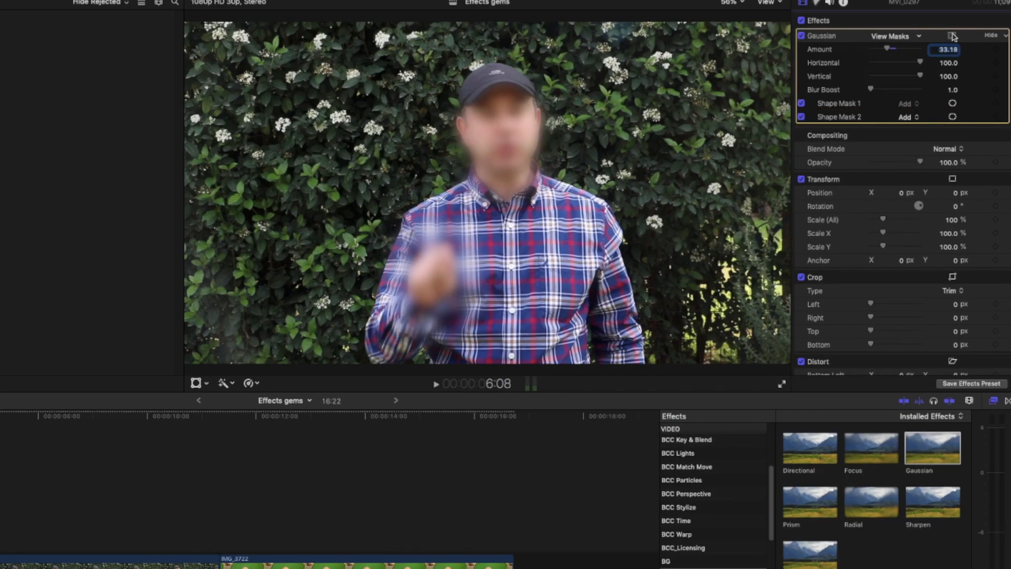
{"action": "left_click", "coordinate": [923, 34]}
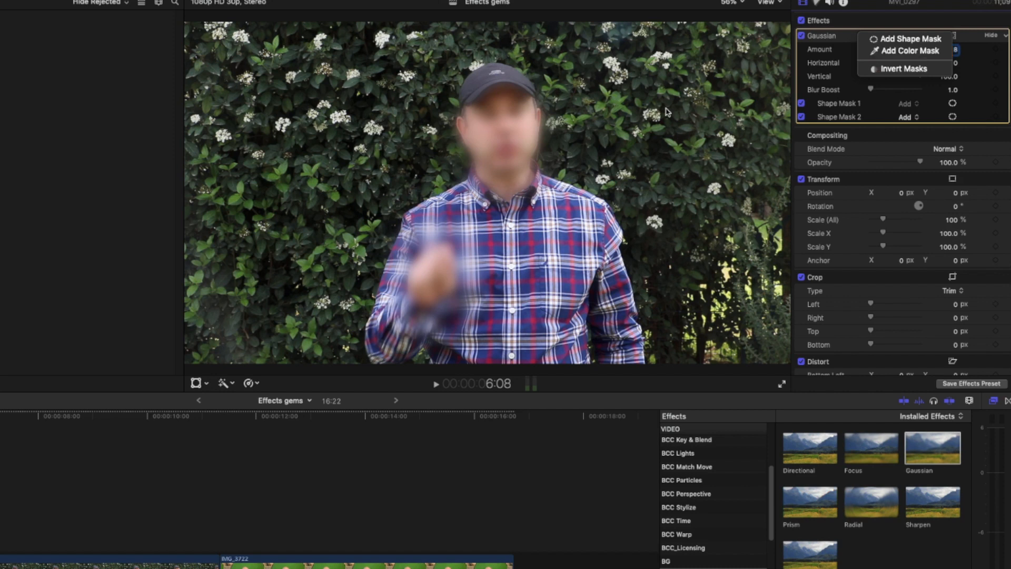
{"action": "left_click", "coordinate": [973, 39]}
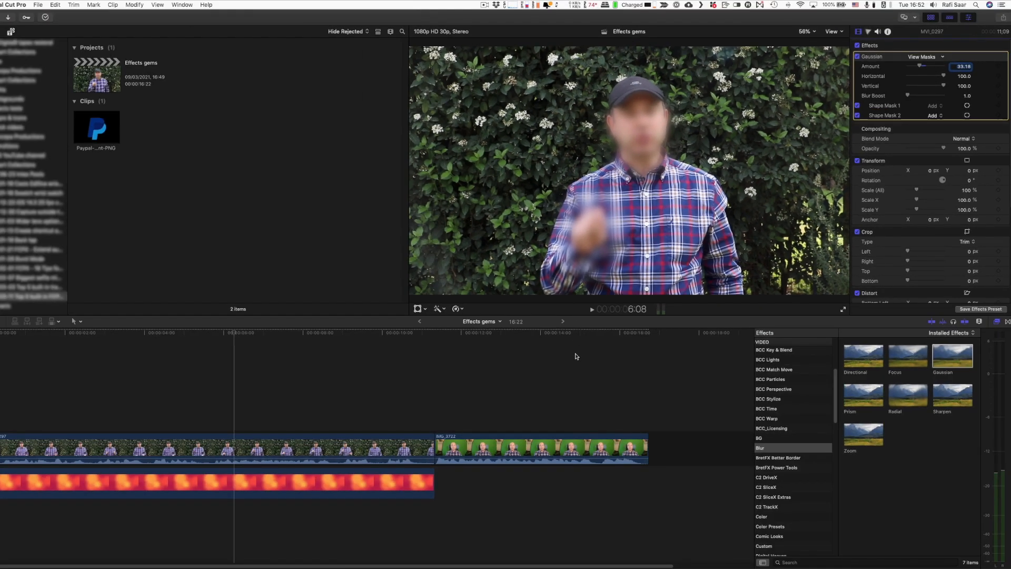
Step: Add a shape mask to the green-screen clip's Noise Reduction effect, fitting it as an oval over the face with almost no feathering
{"action": "left_click", "coordinate": [413, 480]}
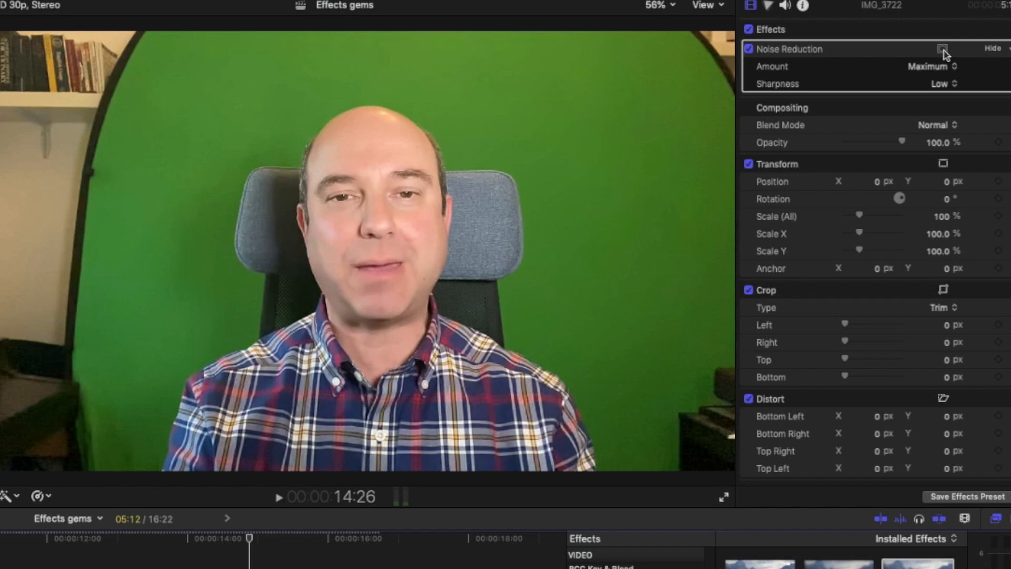
{"action": "left_click", "coordinate": [943, 52]}
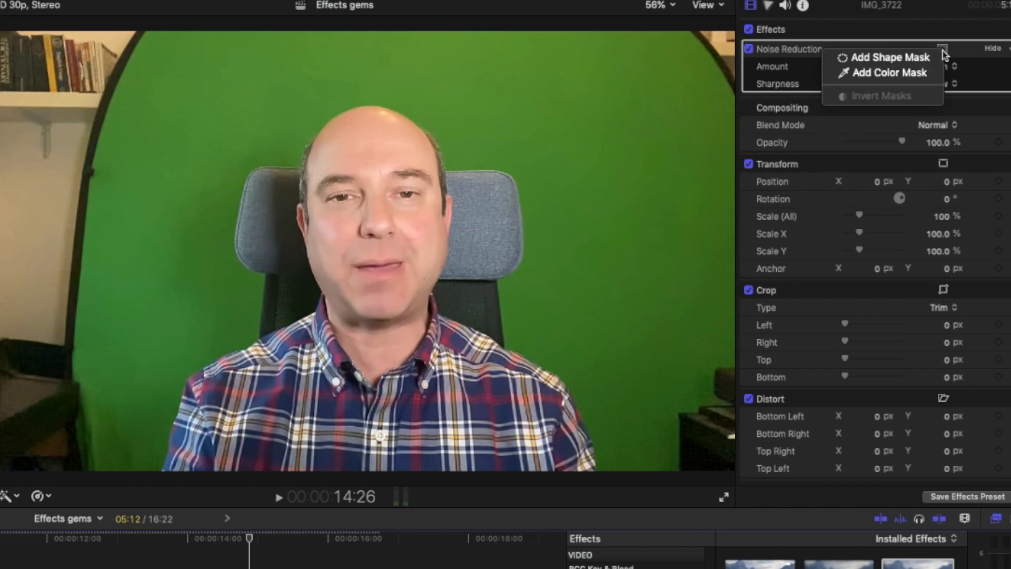
{"action": "left_click", "coordinate": [890, 59]}
{"action": "left_click_drag", "start_coordinate": [269, 219], "coordinate": [302, 220]}
{"action": "left_click_drag", "start_coordinate": [379, 221], "coordinate": [371, 218]}
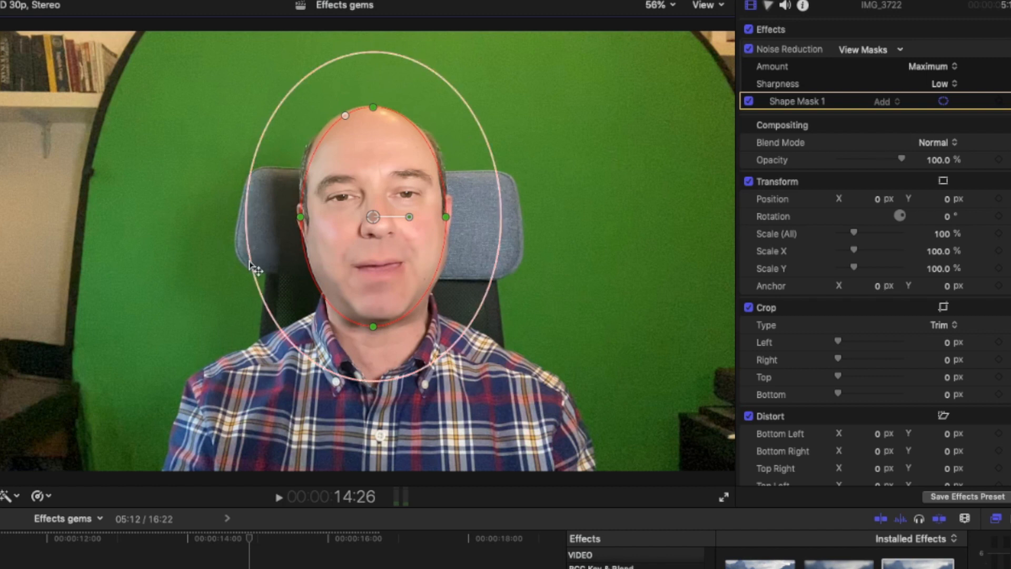
{"action": "left_click_drag", "start_coordinate": [250, 266], "coordinate": [304, 255]}
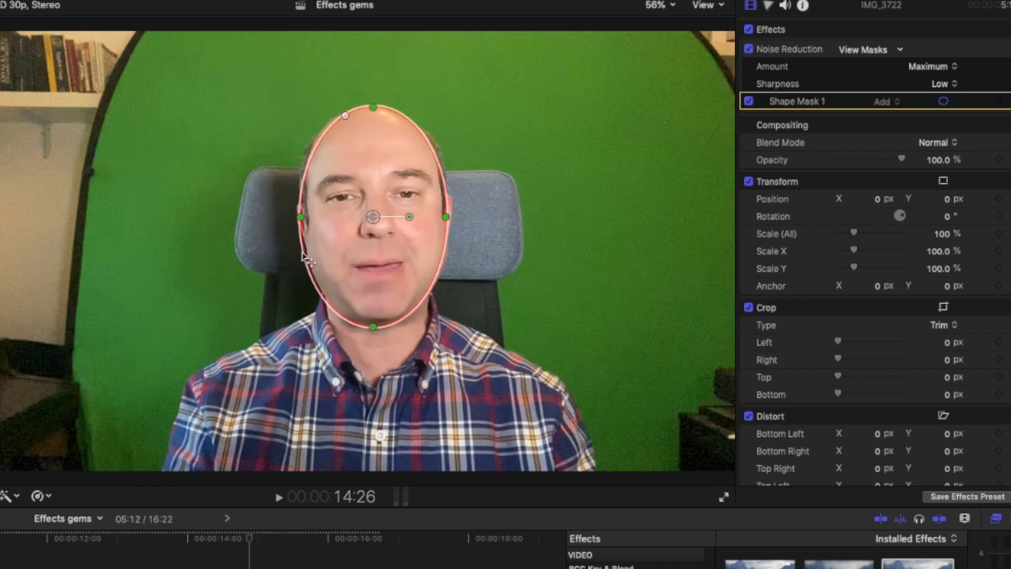
Step: Invert the Noise Reduction masks and toggle off Shape Mask 1
{"action": "left_click", "coordinate": [943, 48]}
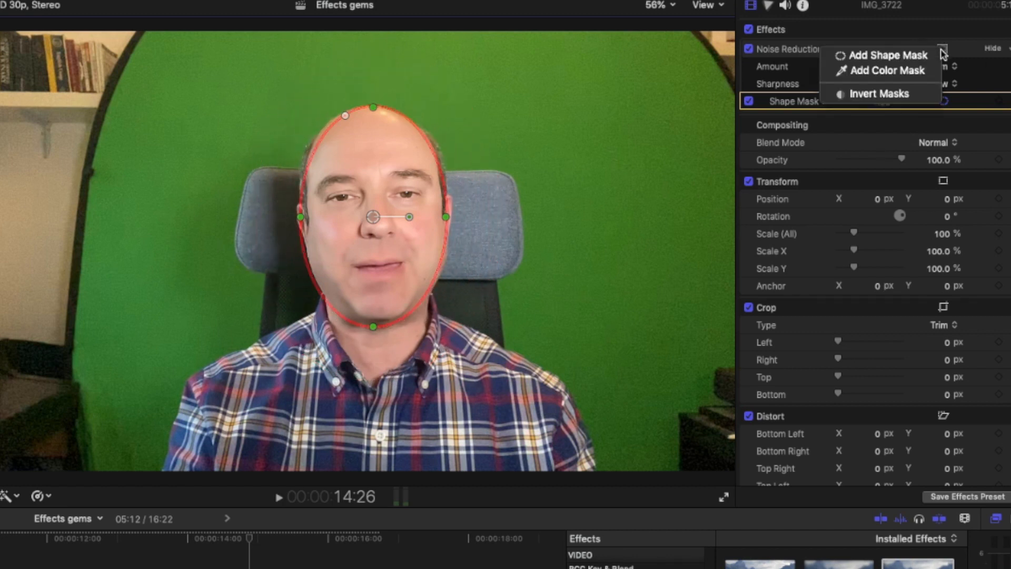
{"action": "left_click", "coordinate": [928, 95]}
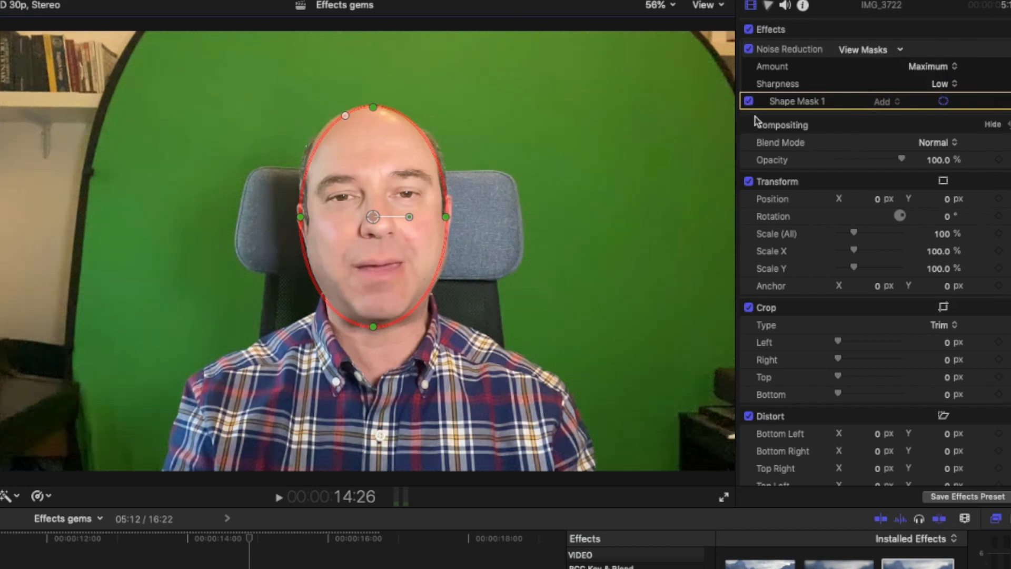
{"action": "left_click", "coordinate": [749, 101]}
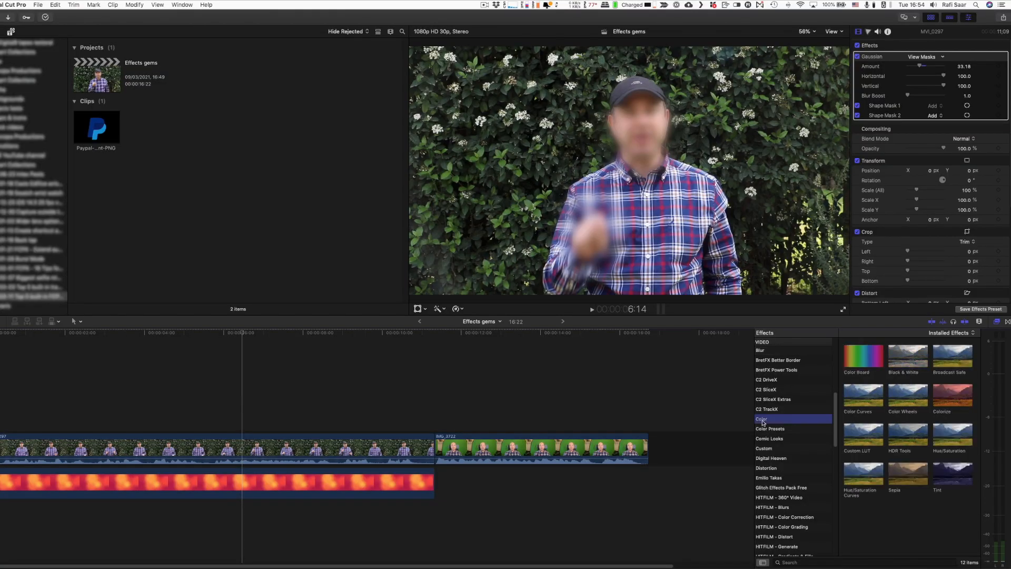
Step: Remove the Gaussian blur from the outdoor clip and look over the Color Board effect and the color wheels
{"action": "key", "text": "BackSpace"}
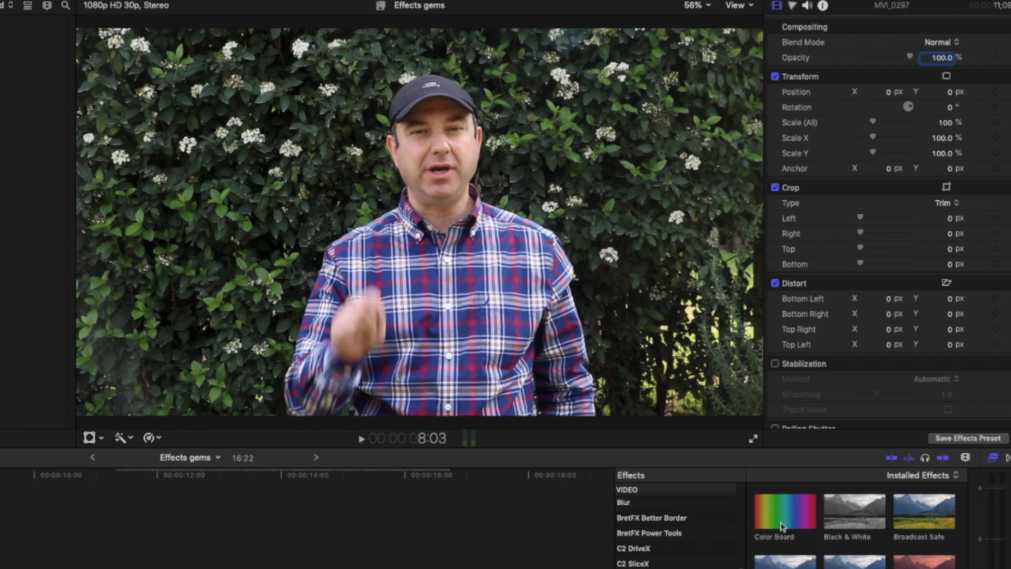
{"action": "left_click", "coordinate": [781, 522]}
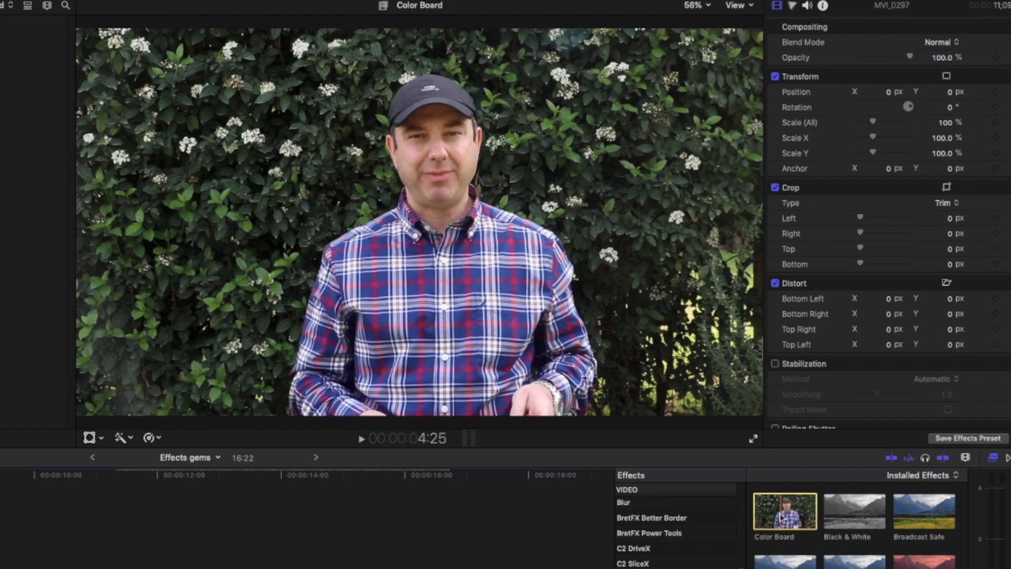
{"action": "left_click", "coordinate": [792, 7]}
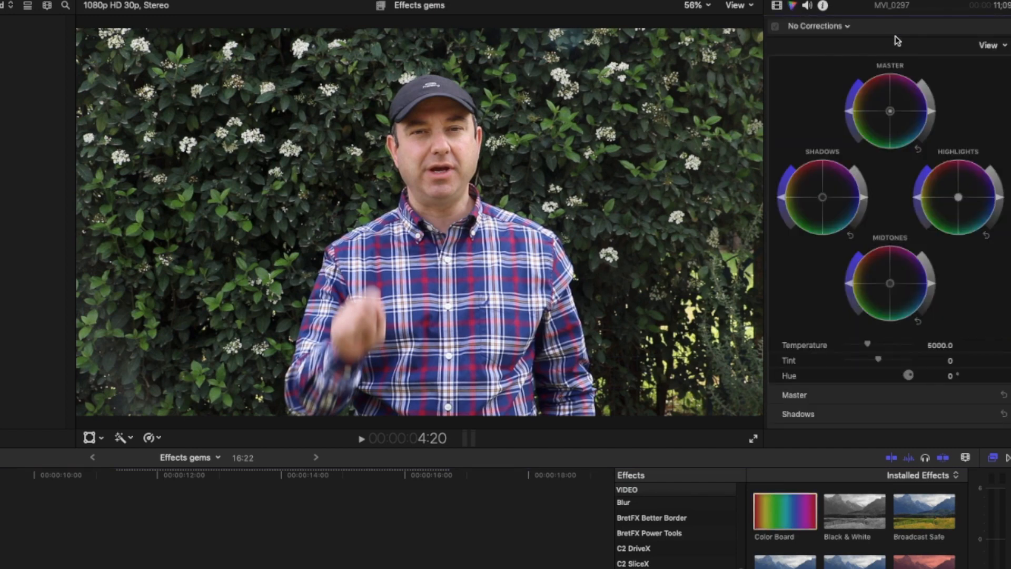
{"action": "left_click", "coordinate": [777, 6]}
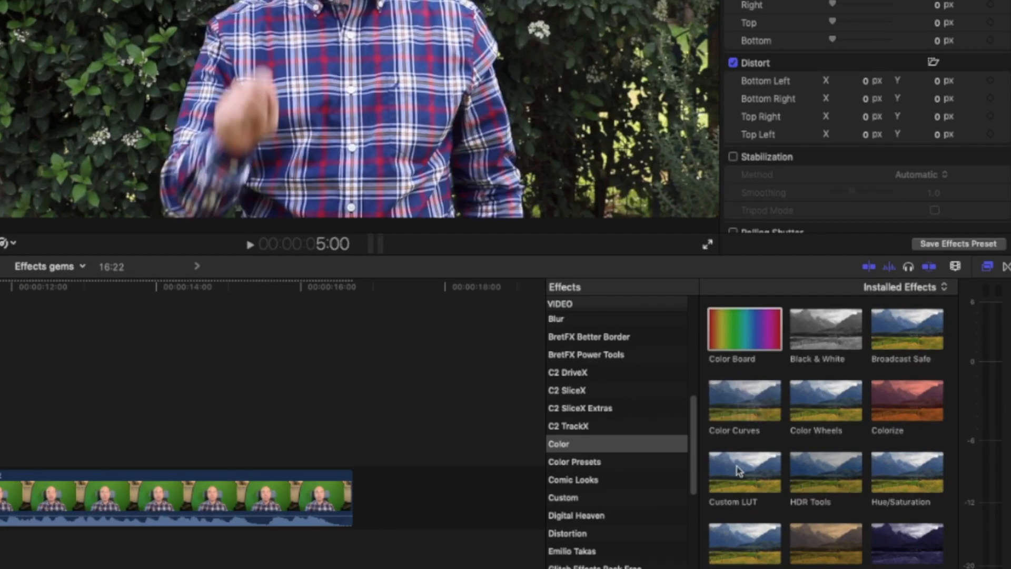
Step: Apply the Custom LUT effect to the outdoor clip and assign Kodack chrome 2 from the Film LUTs
{"action": "left_click", "coordinate": [732, 481]}
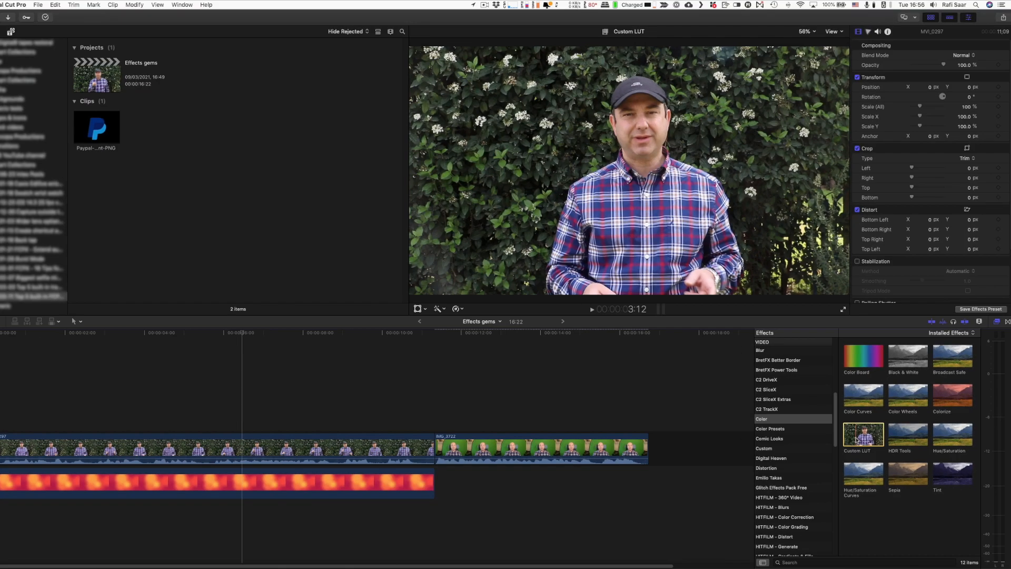
{"action": "double_click", "coordinate": [857, 440]}
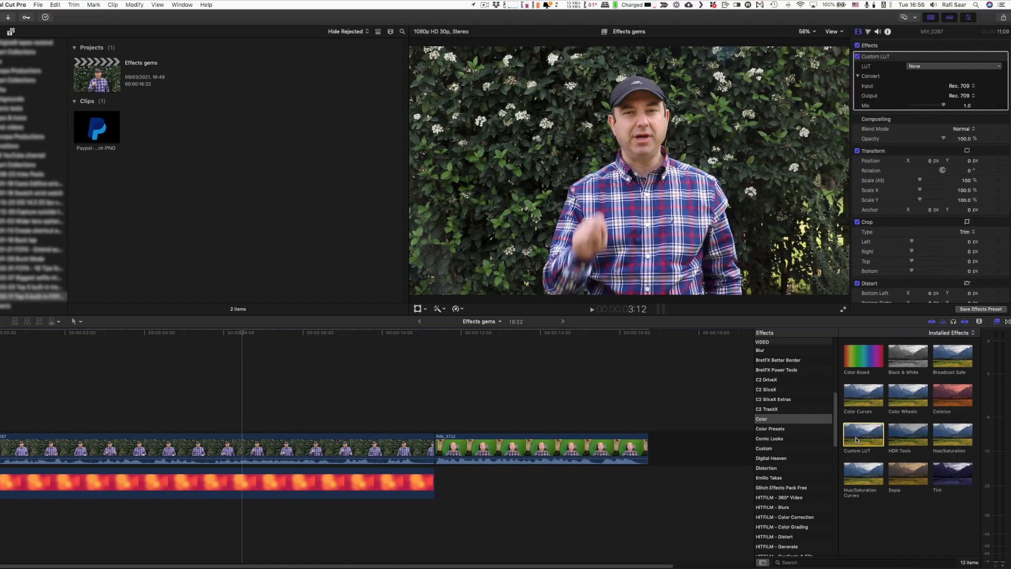
{"action": "left_click", "coordinate": [967, 67]}
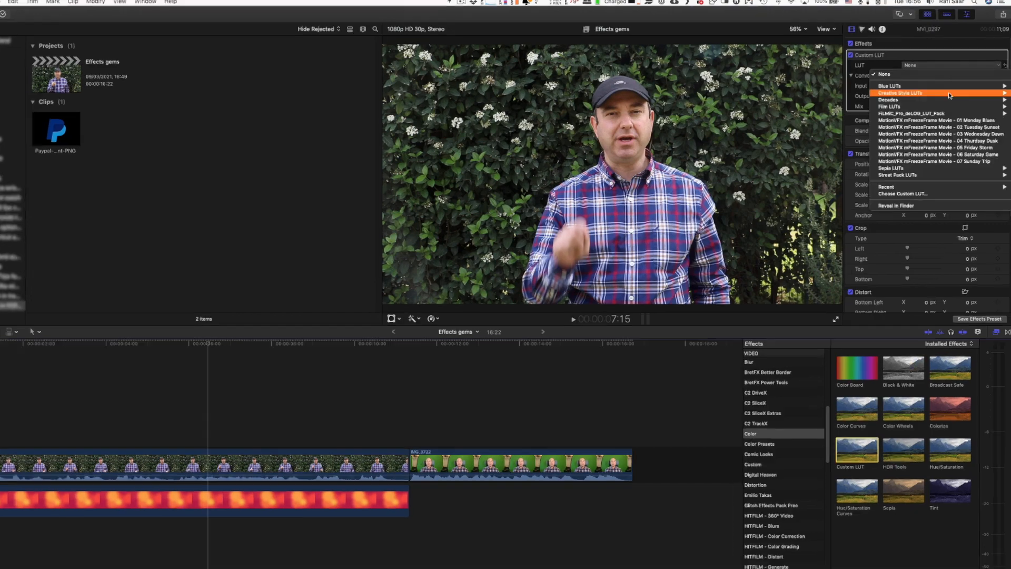
{"action": "mouse_move", "coordinate": [950, 104]}
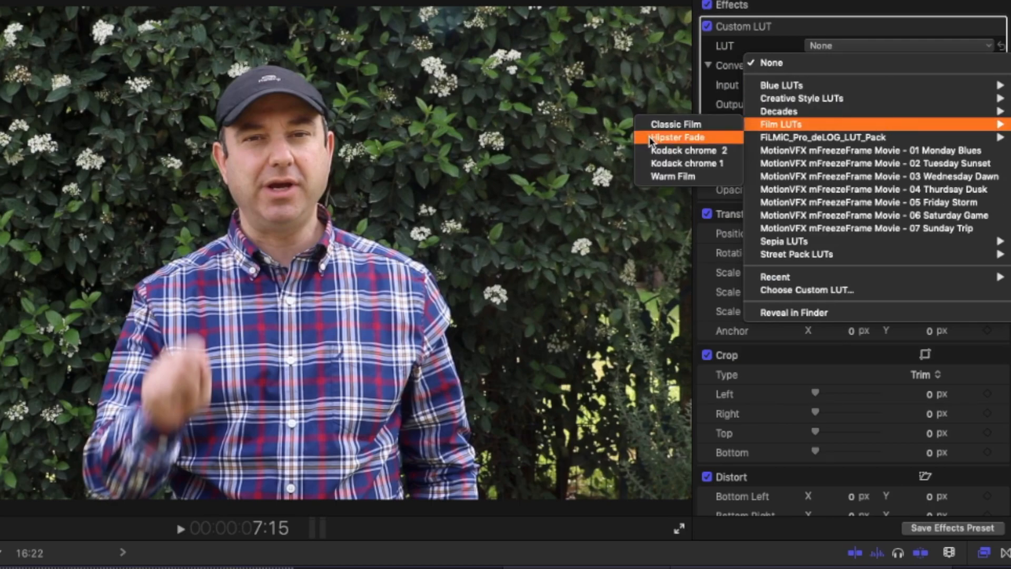
{"action": "left_click", "coordinate": [667, 150]}
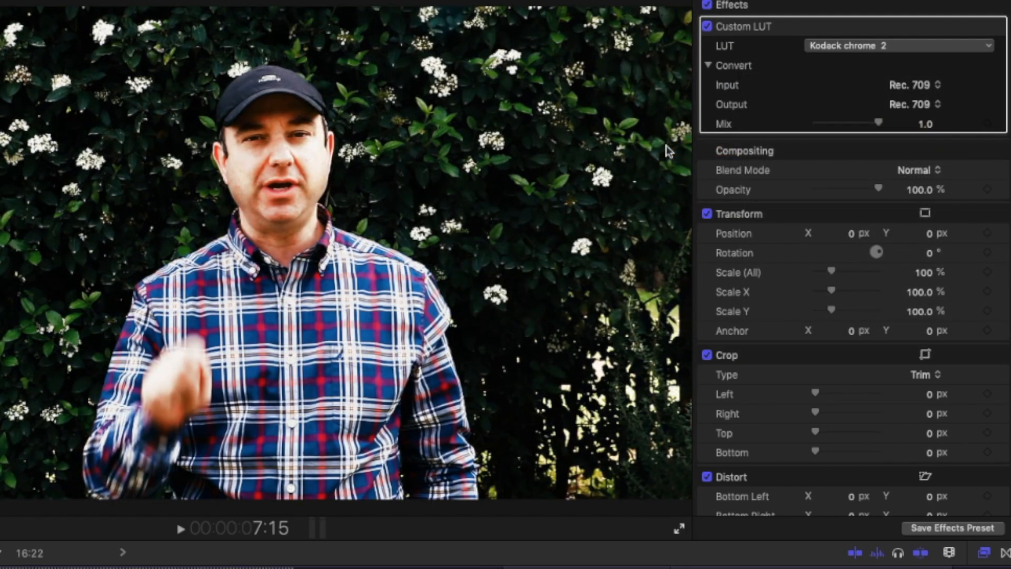
Step: Switch the LUT to MotionVFX mFreezeFrame Movie - 02 Tuesday Sunset and load the Teal & Orange LUTs folder as custom LUTs
{"action": "left_click", "coordinate": [940, 45]}
{"action": "left_click", "coordinate": [971, 163]}
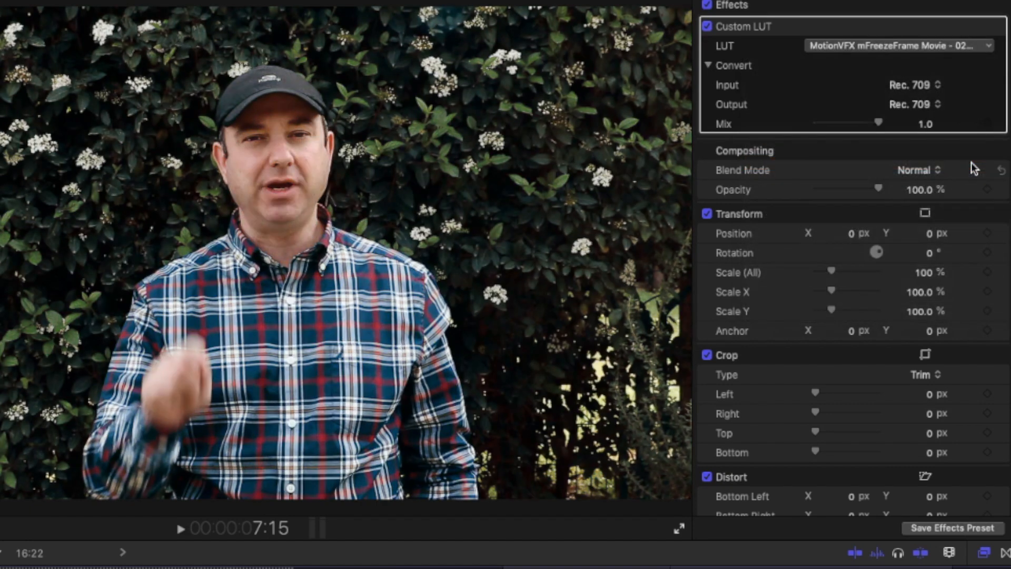
{"action": "left_click", "coordinate": [926, 46]}
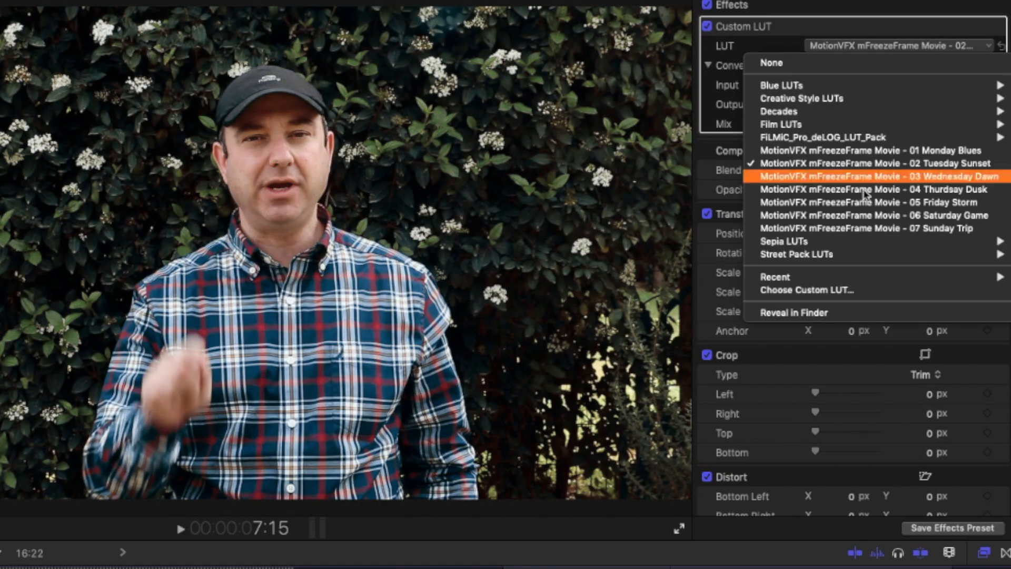
{"action": "left_click", "coordinate": [843, 289]}
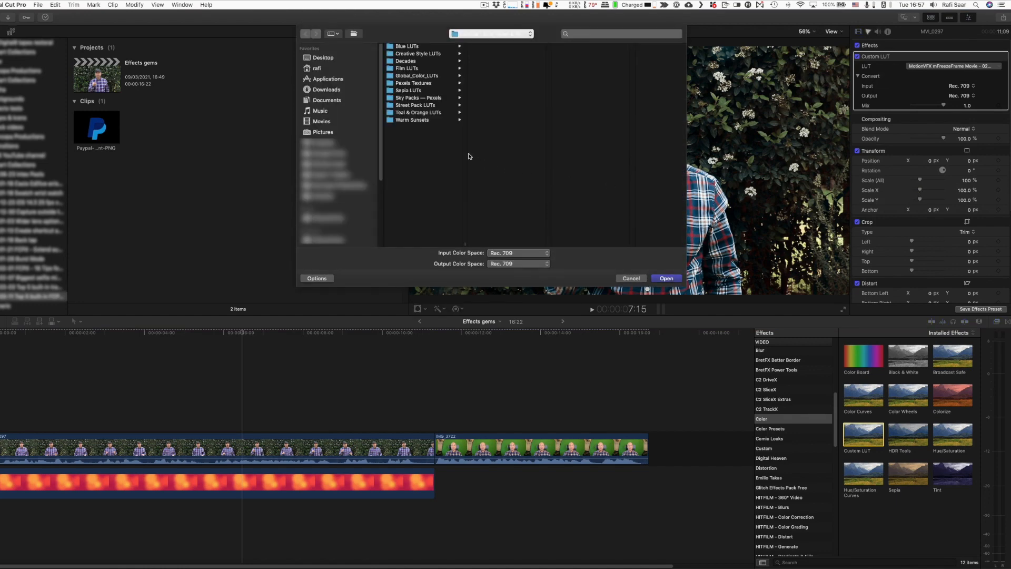
{"action": "left_click", "coordinate": [410, 113]}
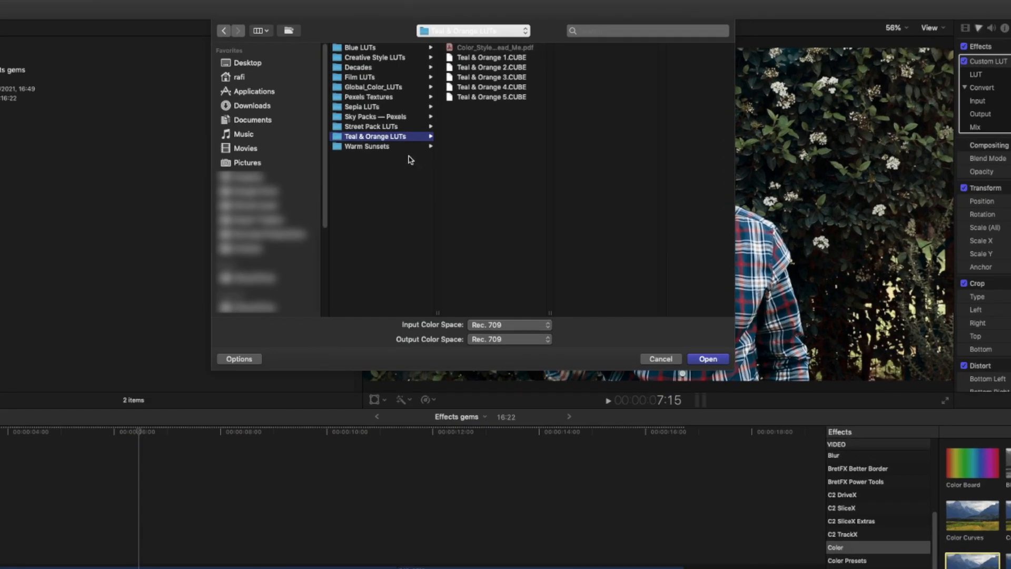
{"action": "left_click", "coordinate": [706, 358]}
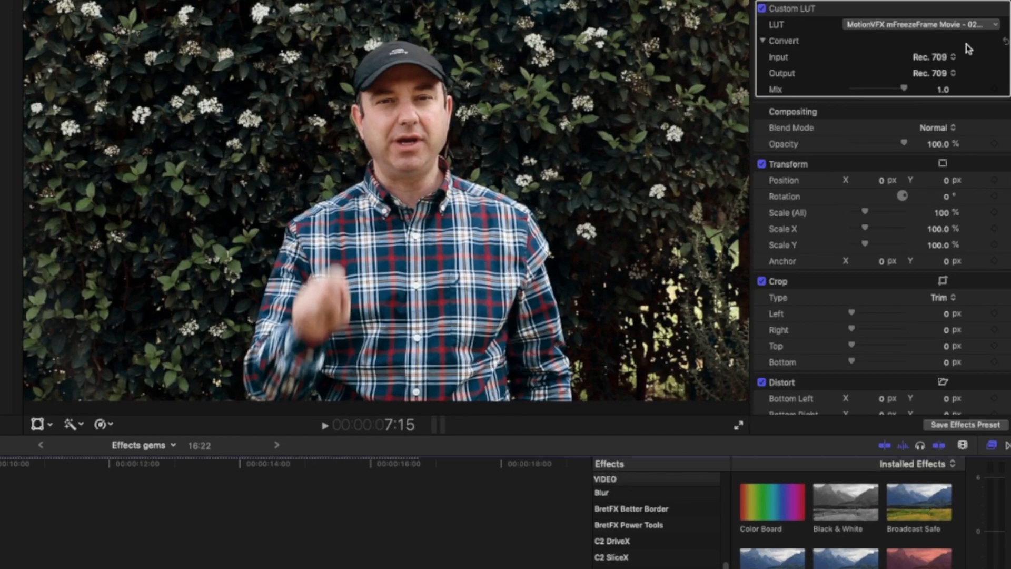
Step: Assign a LUT from the loaded Teal & Orange LUTs folder to the outdoor clip's Custom LUT effect
{"action": "left_click", "coordinate": [1009, 74]}
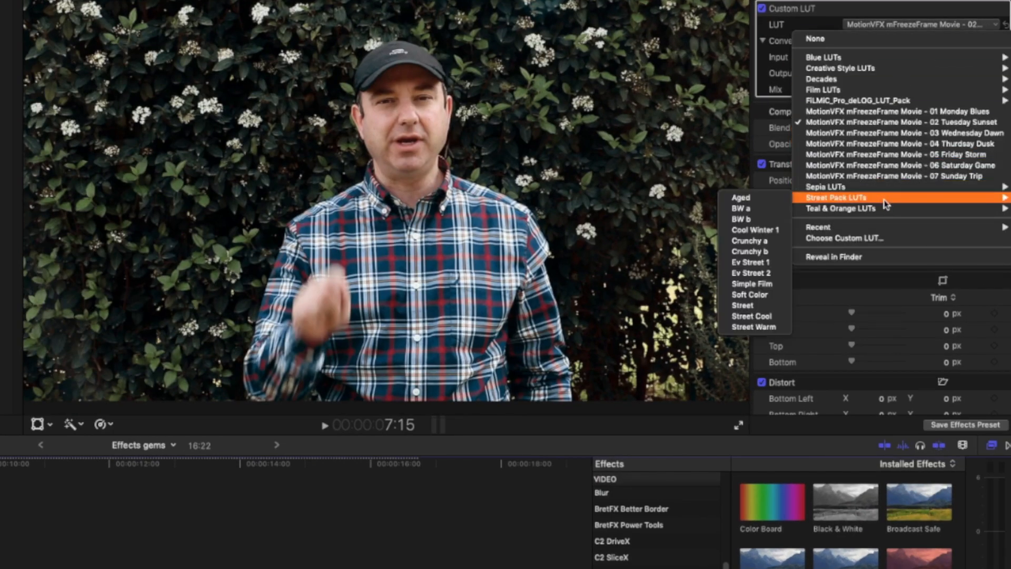
{"action": "mouse_move", "coordinate": [887, 209]}
{"action": "left_click", "coordinate": [759, 220]}
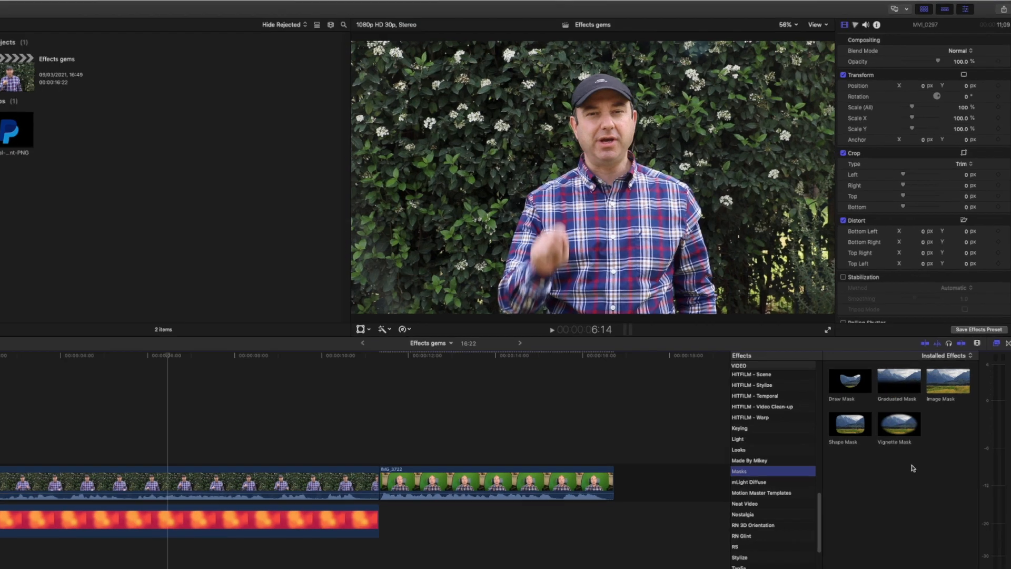
Step: Apply the Draw Mask effect to the outdoor clip and trace mask points along the man's sleeve up to his shoulder
{"action": "left_click", "coordinate": [868, 357]}
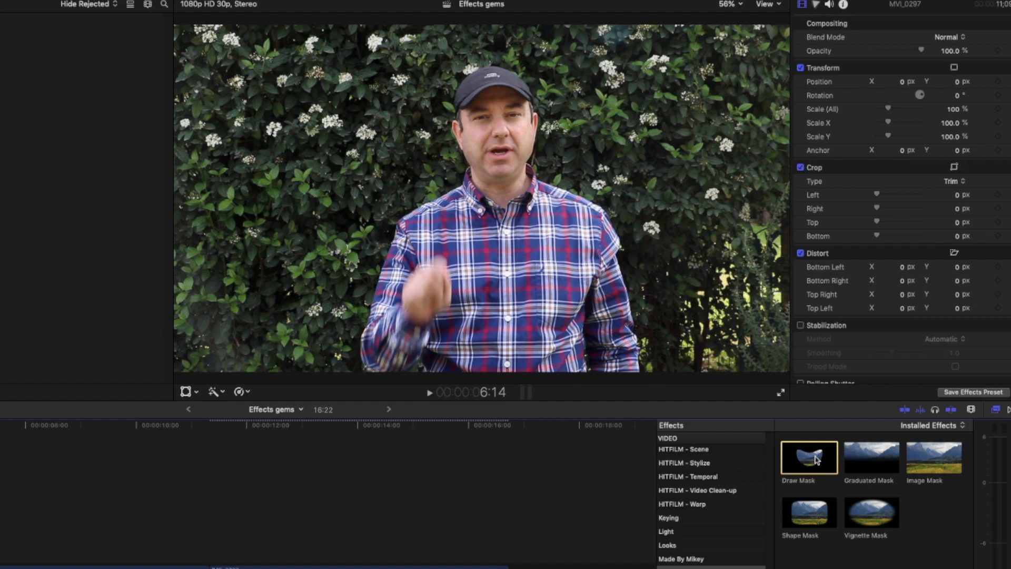
{"action": "double_click", "coordinate": [816, 460]}
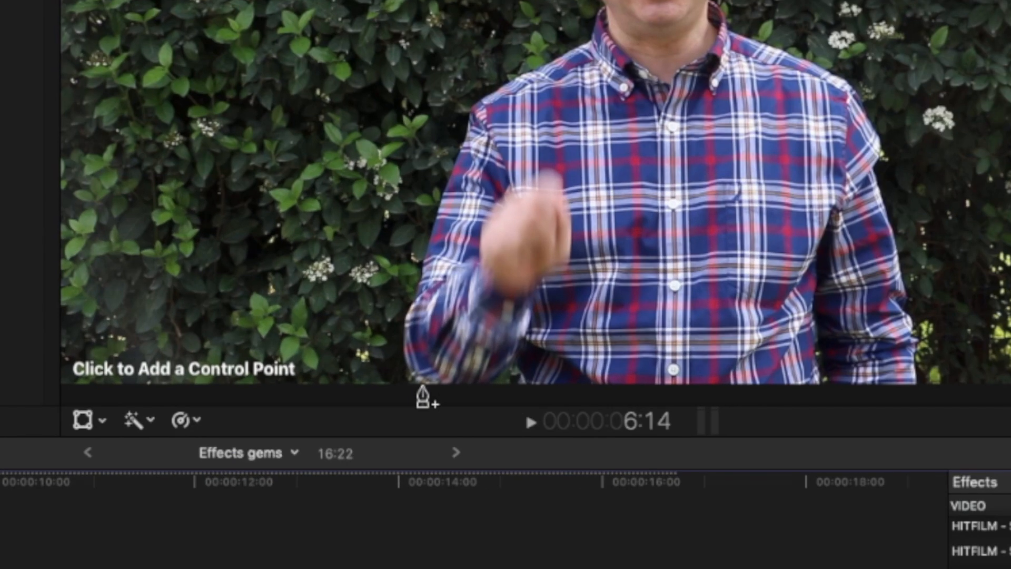
{"action": "left_click", "coordinate": [422, 387]}
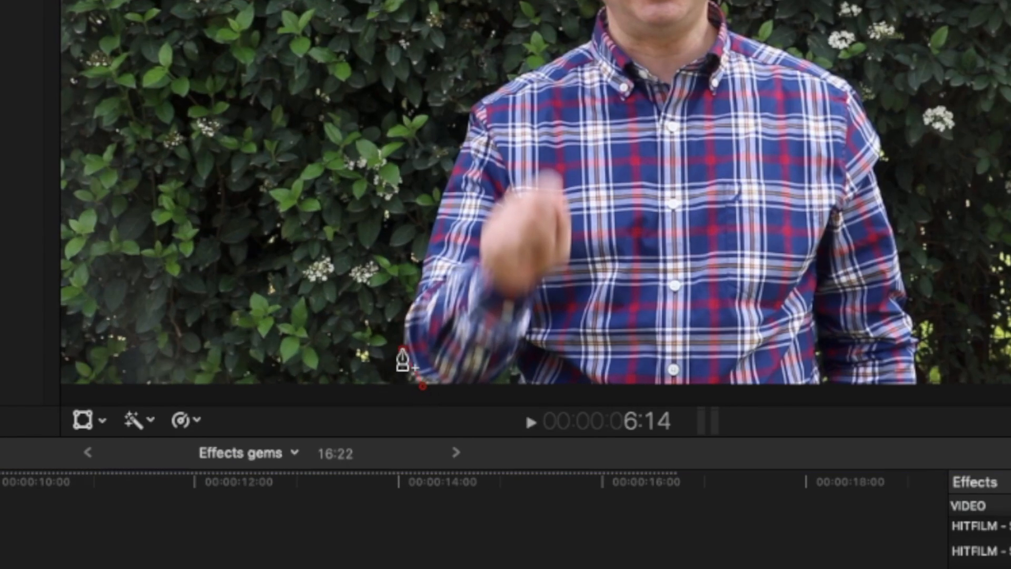
{"action": "left_click_drag", "start_coordinate": [403, 350], "coordinate": [401, 307]}
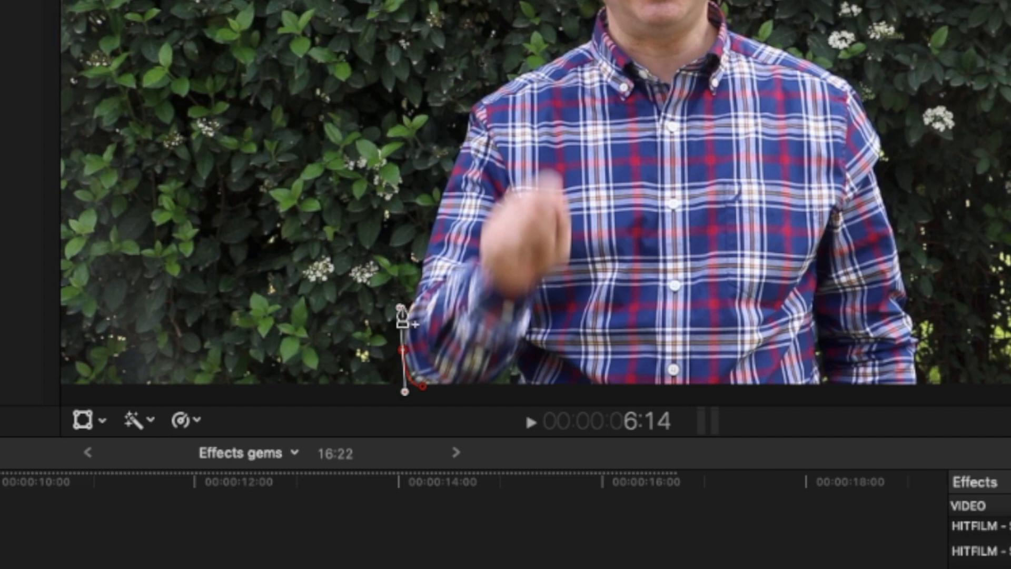
{"action": "left_click", "coordinate": [420, 292]}
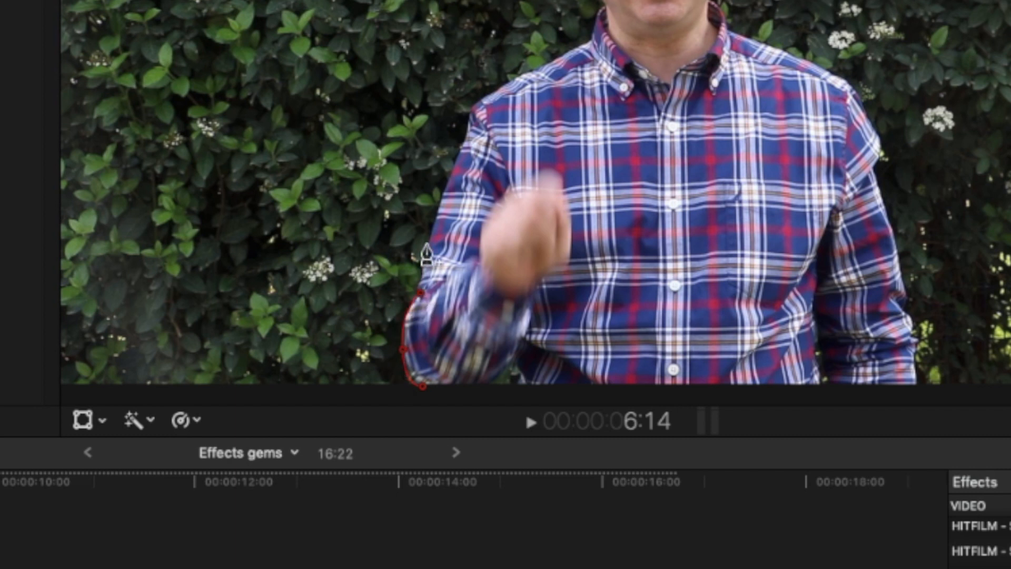
{"action": "left_click", "coordinate": [469, 117]}
{"action": "left_click_drag", "start_coordinate": [487, 94], "coordinate": [518, 79]}
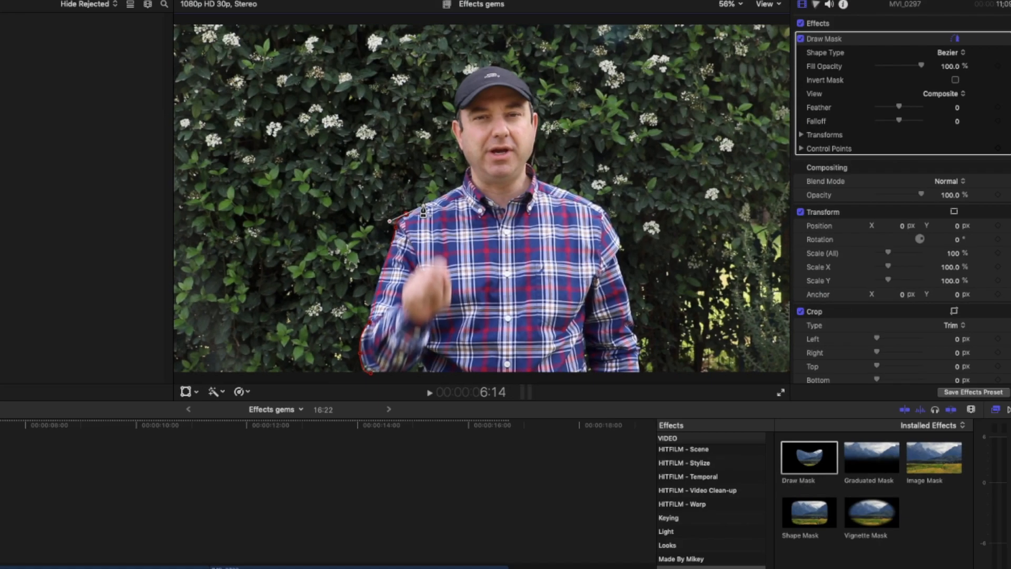
Step: Set the Draw Mask shape type to Linear and remove the effect from the outdoor clip
{"action": "left_click", "coordinate": [964, 54]}
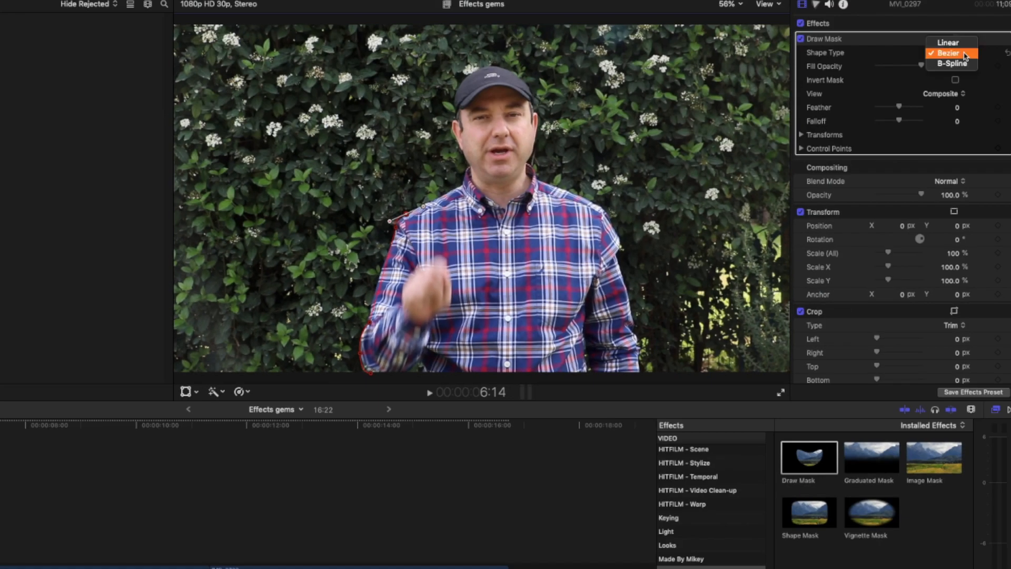
{"action": "left_click", "coordinate": [948, 42]}
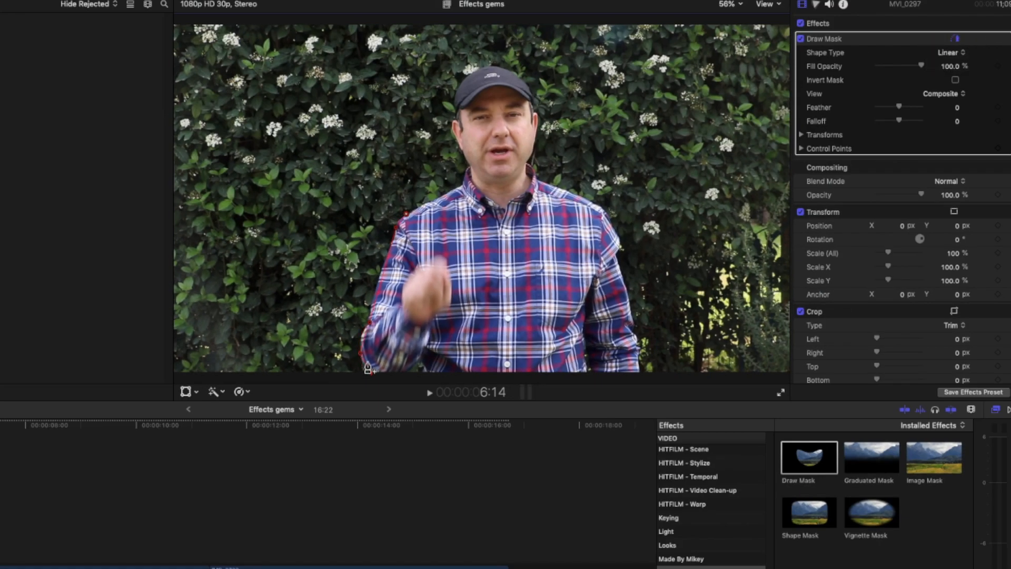
{"action": "key", "text": "BackSpace"}
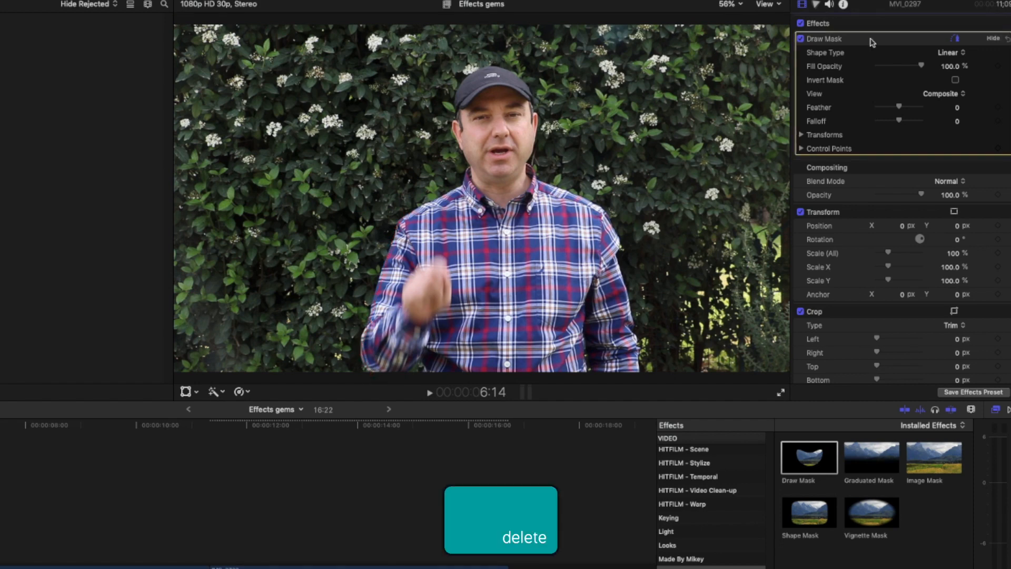
Step: Apply the Image Mask effect to the outdoor clip with the PayPal logo PNG as its mask source
{"action": "left_click", "coordinate": [934, 453]}
{"action": "double_click", "coordinate": [935, 454]}
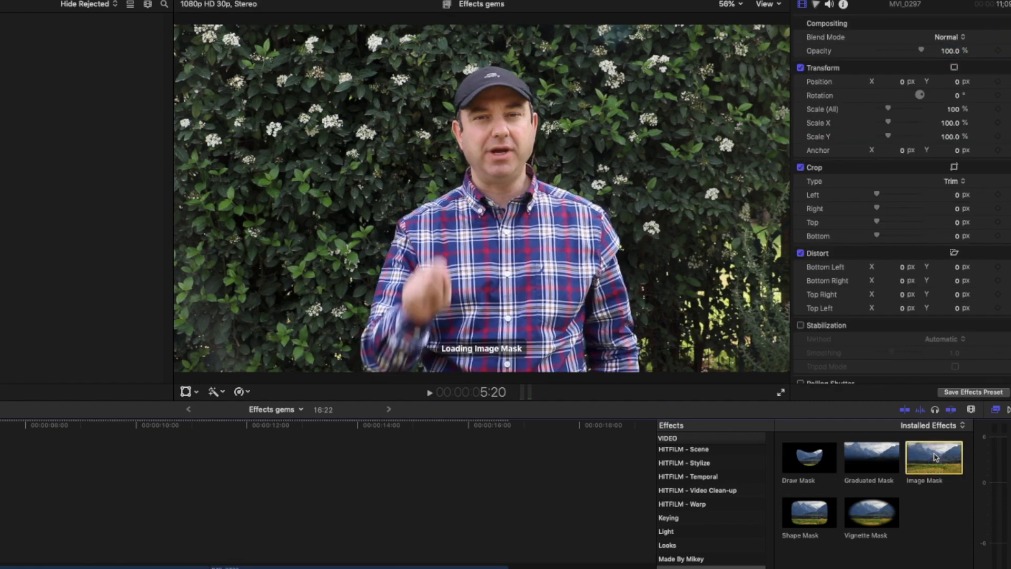
{"action": "left_click", "coordinate": [935, 62]}
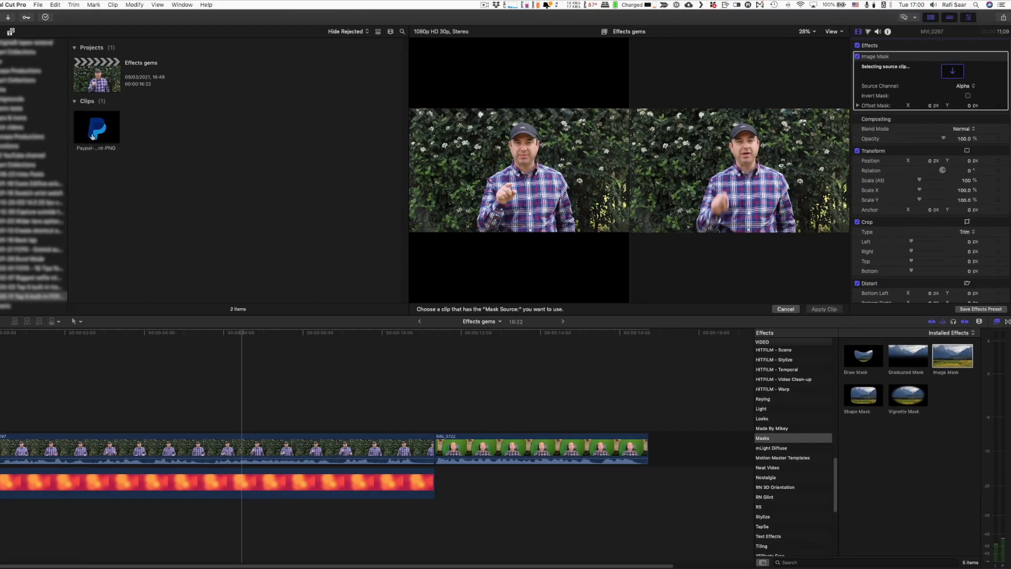
{"action": "left_click", "coordinate": [92, 136]}
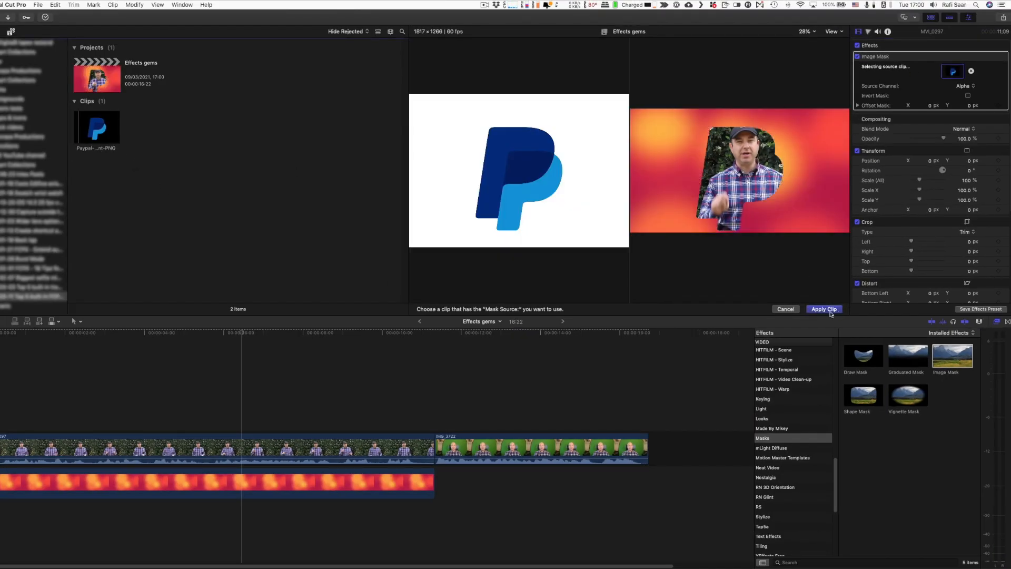
{"action": "left_click", "coordinate": [824, 309]}
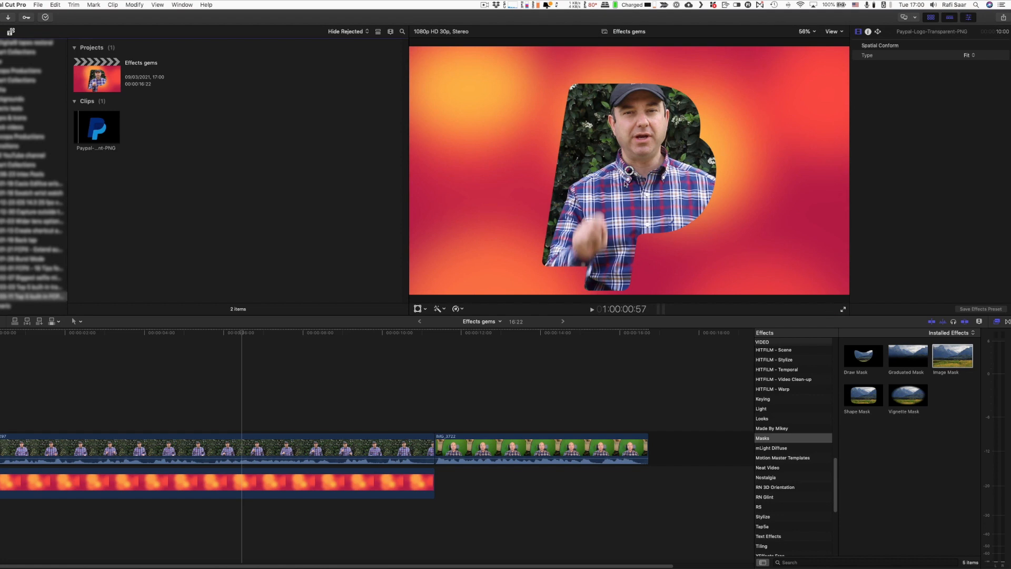
Step: Offset the logo mask to X 0.03 and Y 0.05, and remove the Image Mask effect from the clip
{"action": "left_click_drag", "start_coordinate": [629, 172], "coordinate": [635, 160]}
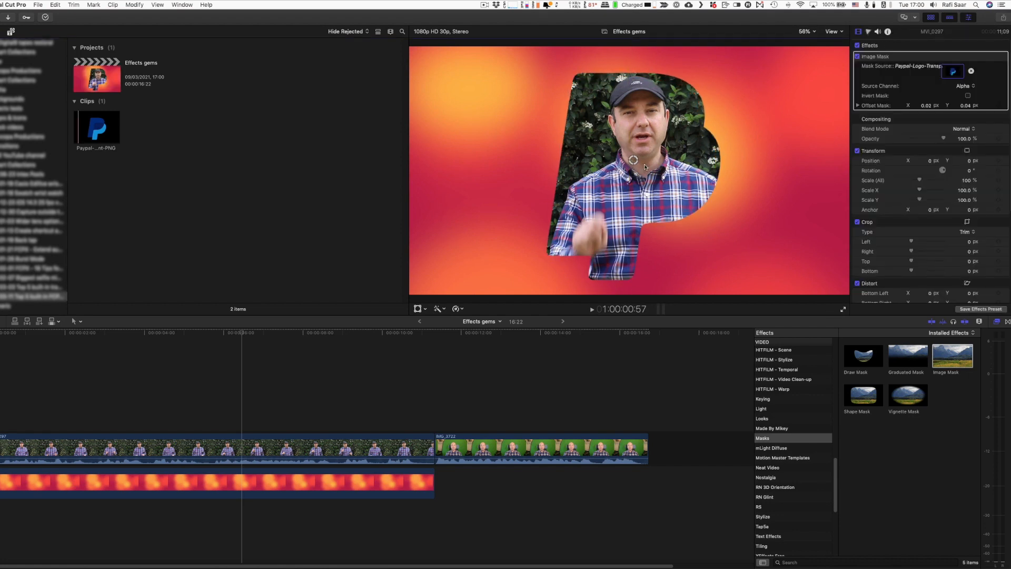
{"action": "mouse_move", "coordinate": [640, 162]}
{"action": "left_mouse_down"}
{"action": "mouse_move", "coordinate": [650, 183]}
{"action": "mouse_move", "coordinate": [532, 201]}
{"action": "mouse_move", "coordinate": [637, 158]}
{"action": "left_mouse_up"}
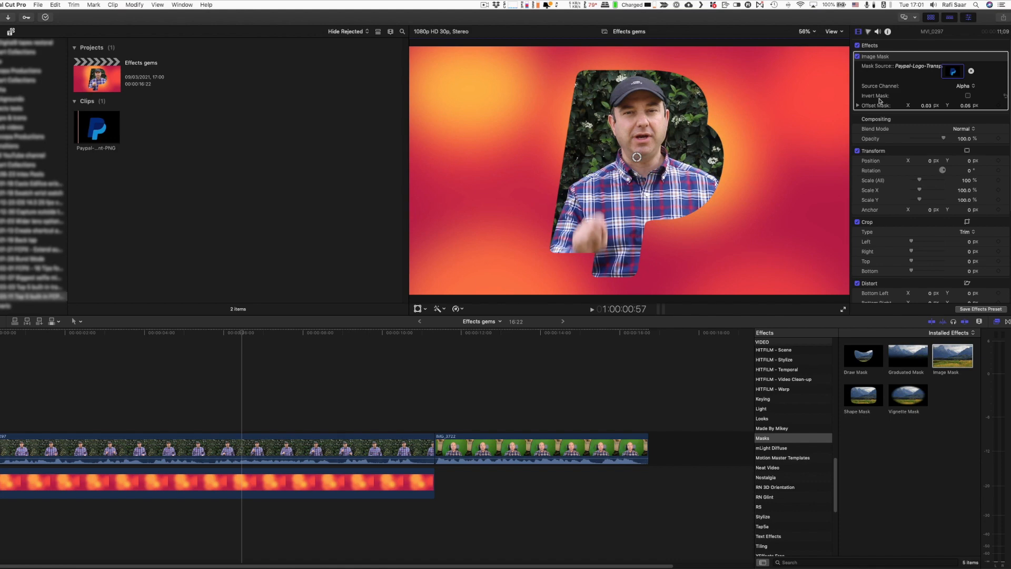
{"action": "key", "text": "Delete"}
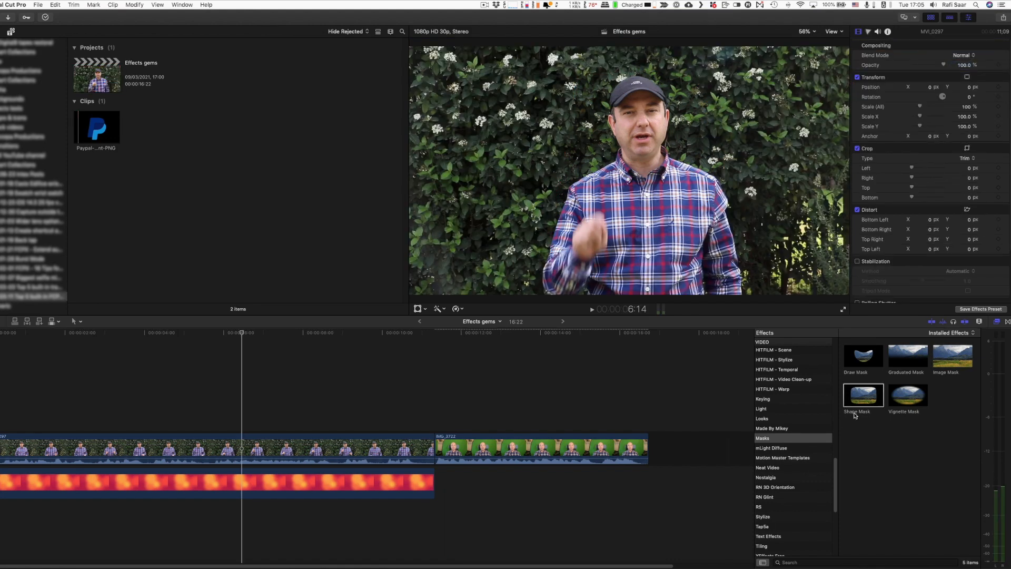
Step: Apply the Shape Mask effect to the outdoor clip and resize it to a 661.68 radius with 32.99% curvature, shifted slightly upward
{"action": "left_click", "coordinate": [862, 391]}
{"action": "double_click", "coordinate": [862, 392]}
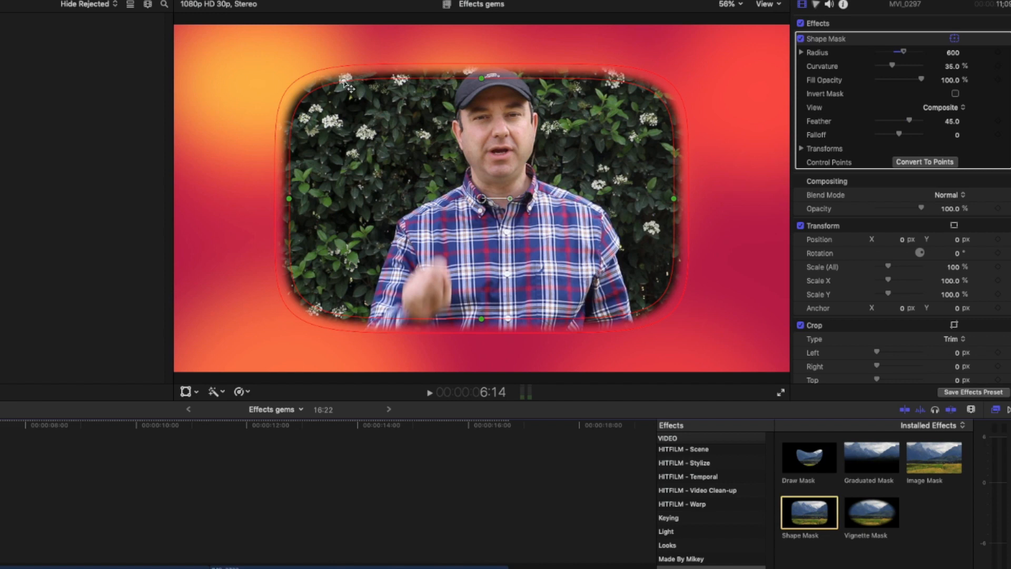
{"action": "mouse_move", "coordinate": [343, 82]}
{"action": "left_mouse_down"}
{"action": "mouse_move", "coordinate": [328, 82]}
{"action": "mouse_move", "coordinate": [390, 82]}
{"action": "mouse_move", "coordinate": [314, 82]}
{"action": "mouse_move", "coordinate": [341, 93]}
{"action": "left_mouse_up"}
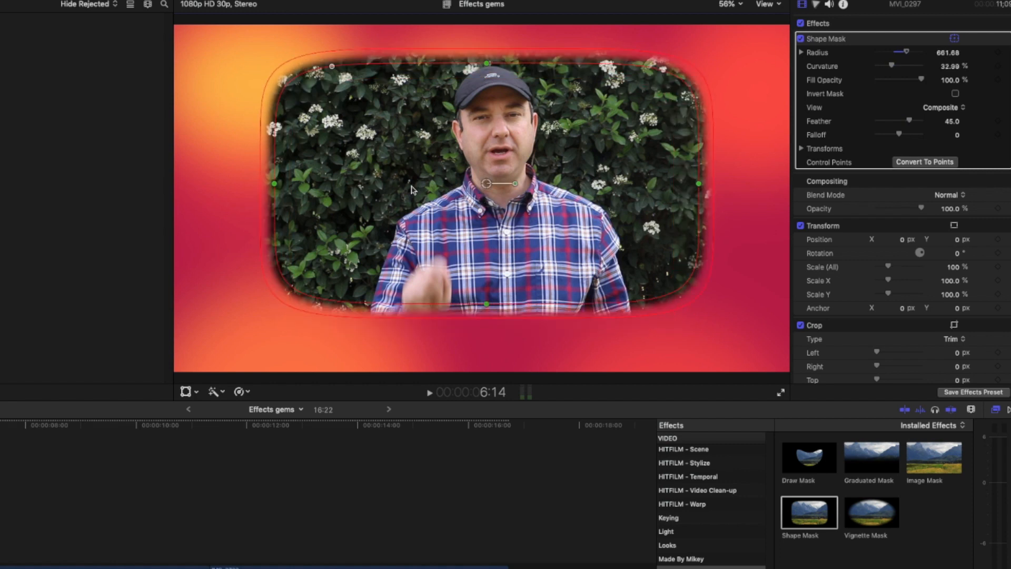
Step: Convert the shape mask to control points and look through the list of point coordinates
{"action": "left_click", "coordinate": [931, 163]}
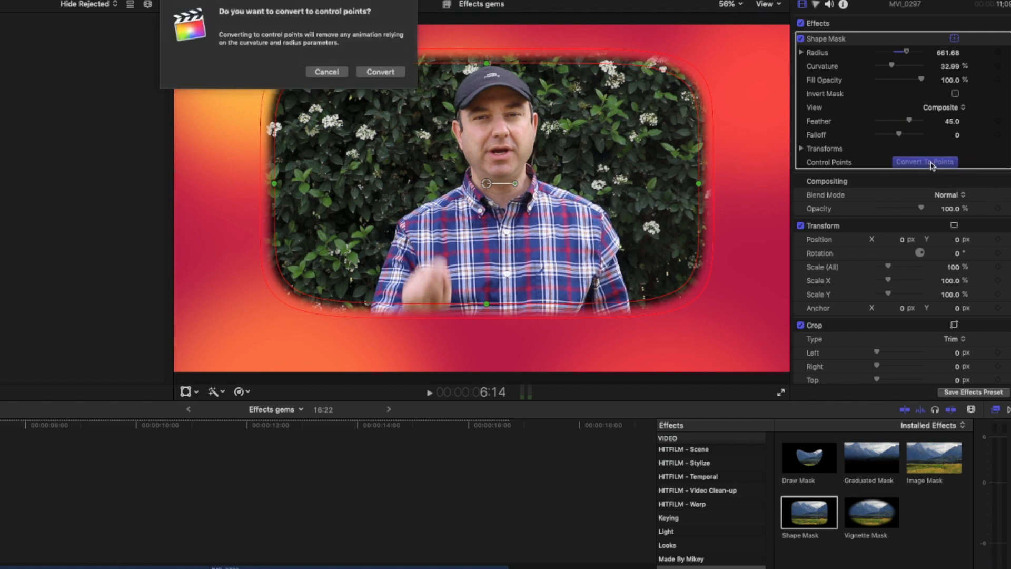
{"action": "left_click", "coordinate": [390, 73]}
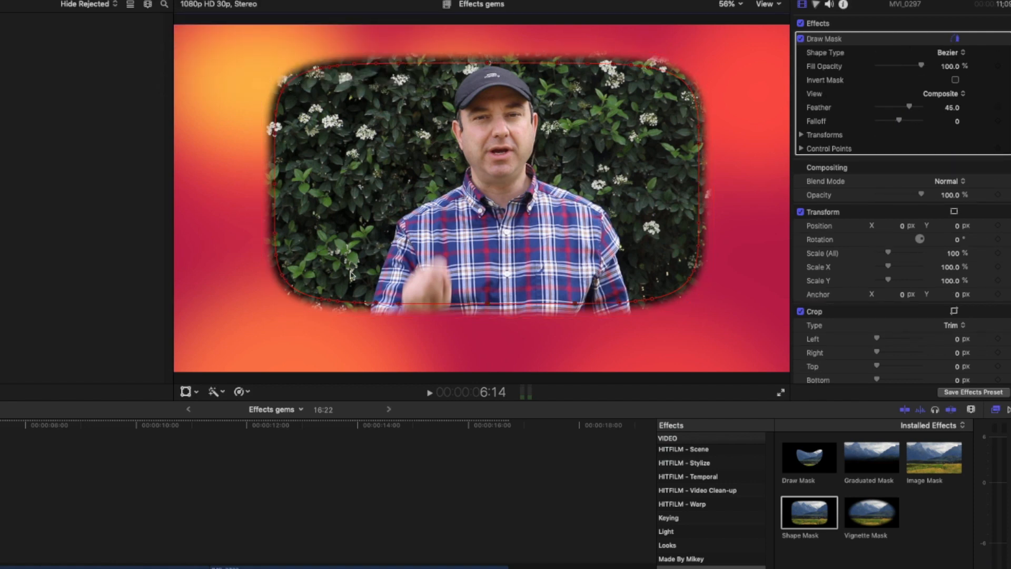
{"action": "left_click", "coordinate": [802, 149]}
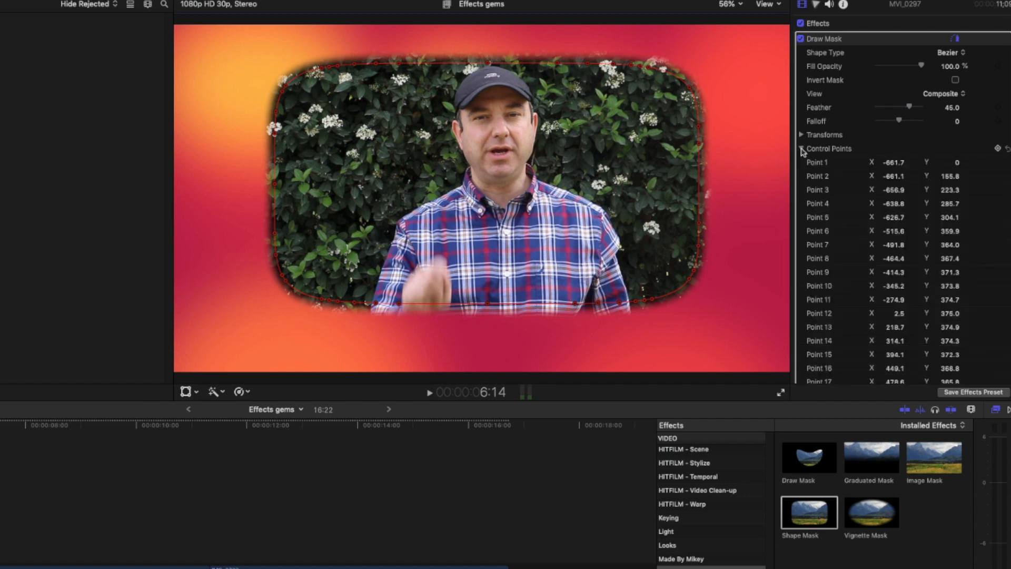
{"action": "scroll", "coordinate": [894, 293], "scroll_direction": "down", "scroll_amount": 10}
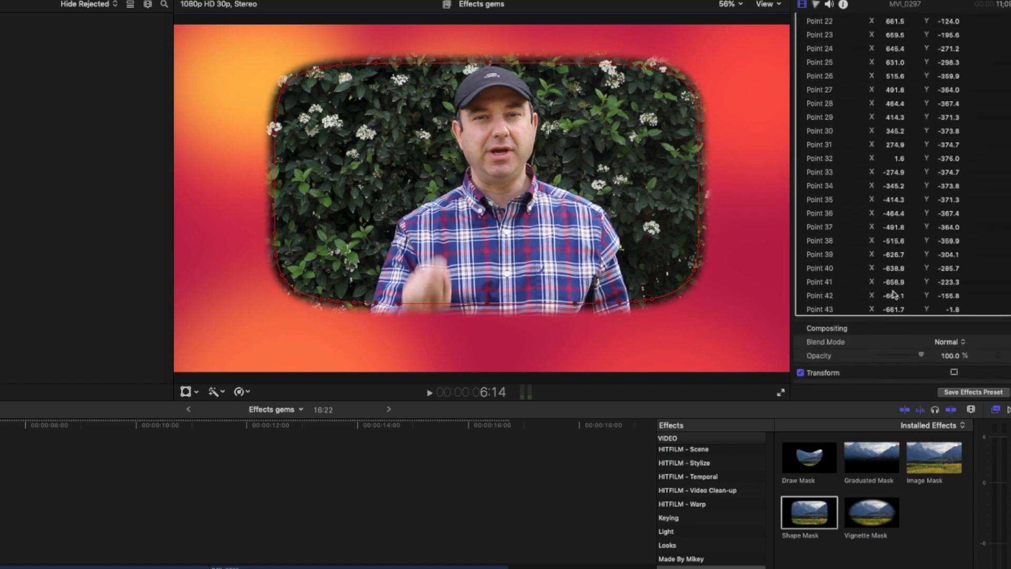
{"action": "scroll", "coordinate": [864, 277], "scroll_direction": "up", "scroll_amount": 10}
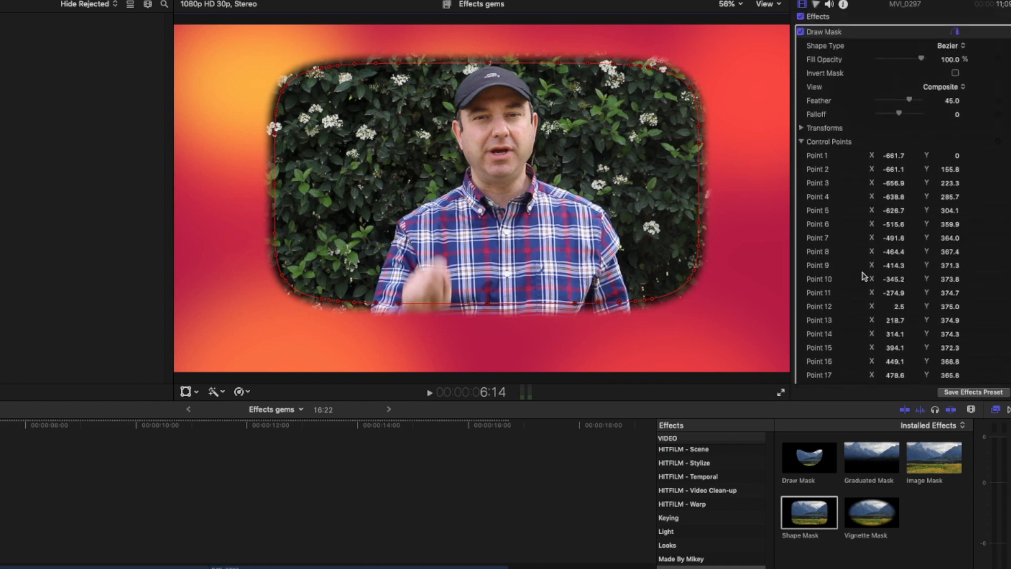
{"action": "left_click", "coordinate": [802, 149]}
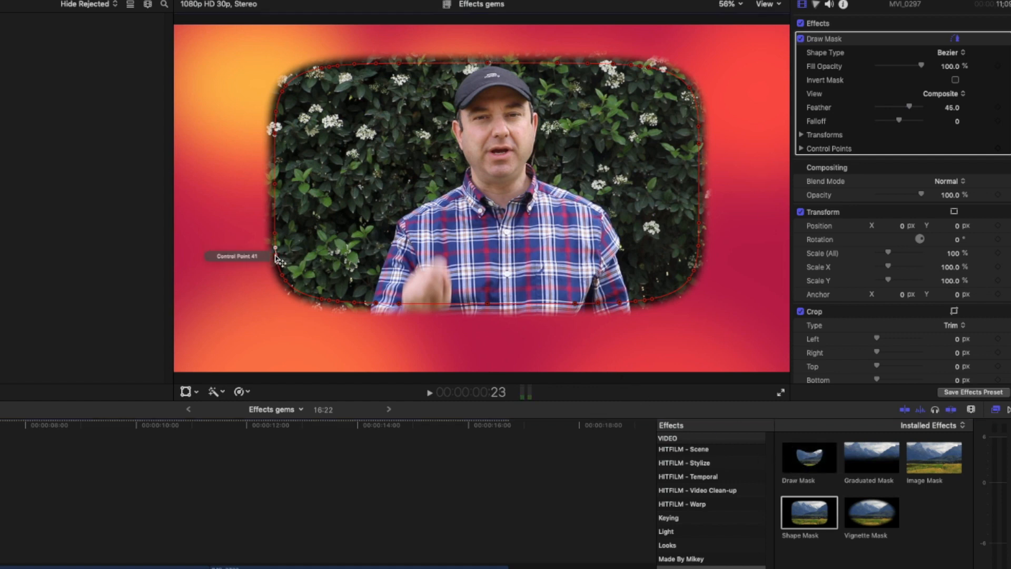
Step: Reshape the converted mask into an irregular outline by pulling individual control points inward and outward around all its edges
{"action": "left_click_drag", "start_coordinate": [276, 255], "coordinate": [307, 254]}
{"action": "left_click_drag", "start_coordinate": [274, 184], "coordinate": [359, 183]}
{"action": "left_click_drag", "start_coordinate": [284, 84], "coordinate": [226, 59]}
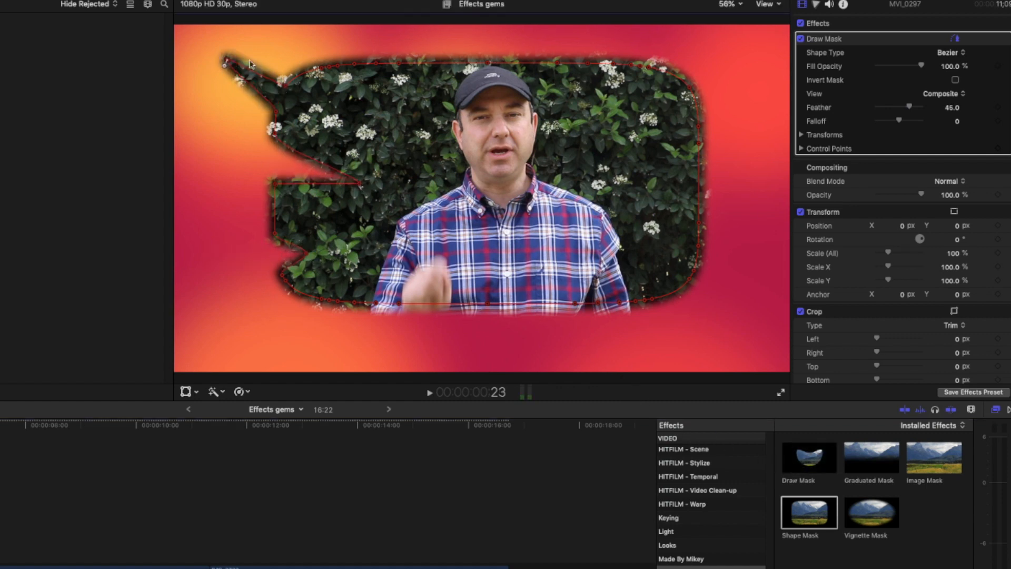
{"action": "left_click_drag", "start_coordinate": [630, 65], "coordinate": [570, 129]}
{"action": "left_click_drag", "start_coordinate": [698, 152], "coordinate": [744, 153]}
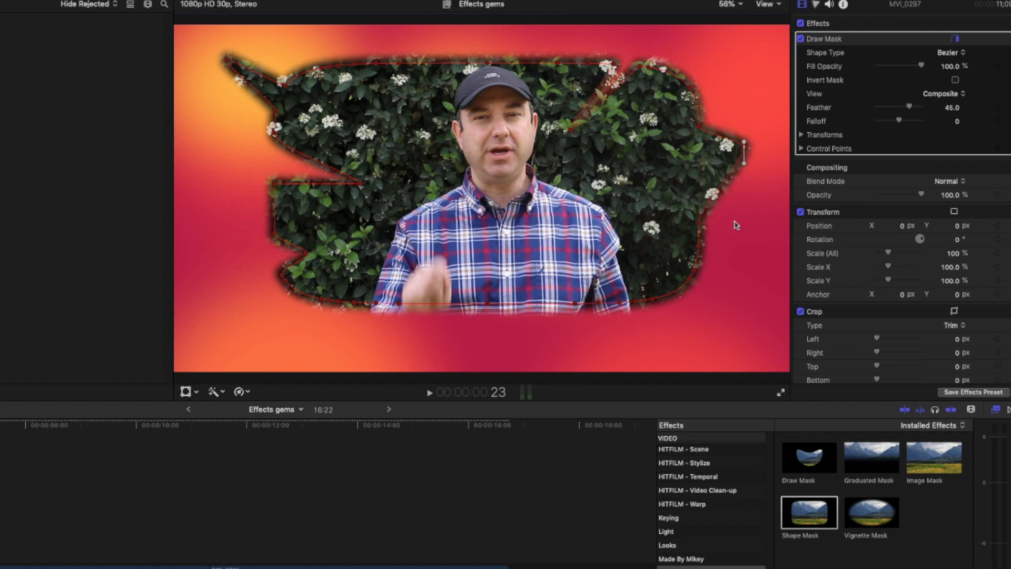
{"action": "left_click", "coordinate": [572, 131]}
{"action": "left_click_drag", "start_coordinate": [570, 129], "coordinate": [543, 93]}
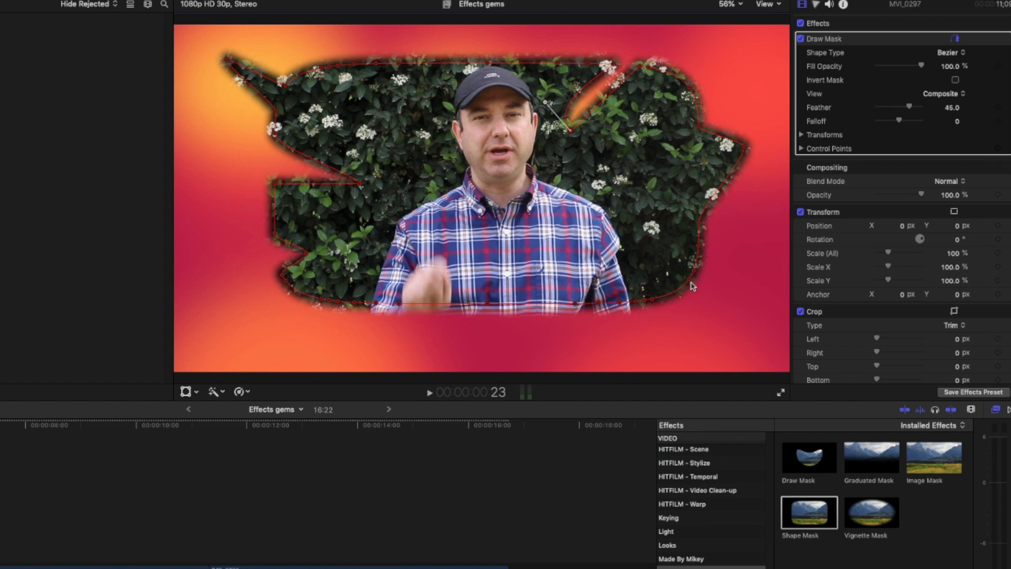
{"action": "left_click_drag", "start_coordinate": [690, 279], "coordinate": [612, 279]}
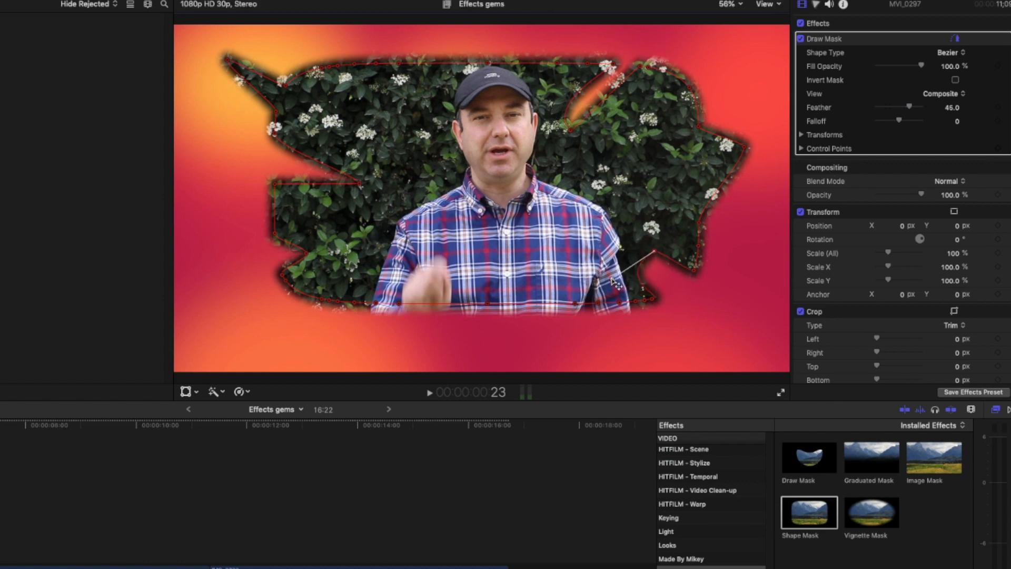
{"action": "left_click_drag", "start_coordinate": [490, 306], "coordinate": [491, 252]}
{"action": "left_click_drag", "start_coordinate": [440, 64], "coordinate": [440, 109]}
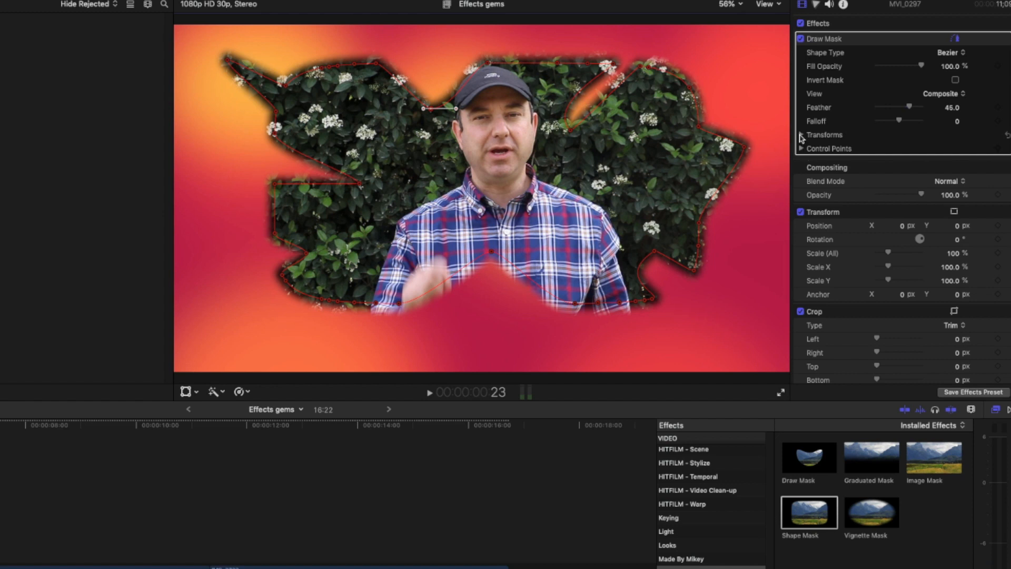
Step: Add a keyframe to the mask's Control Points and advance the playhead to 8:11
{"action": "left_click", "coordinate": [801, 135]}
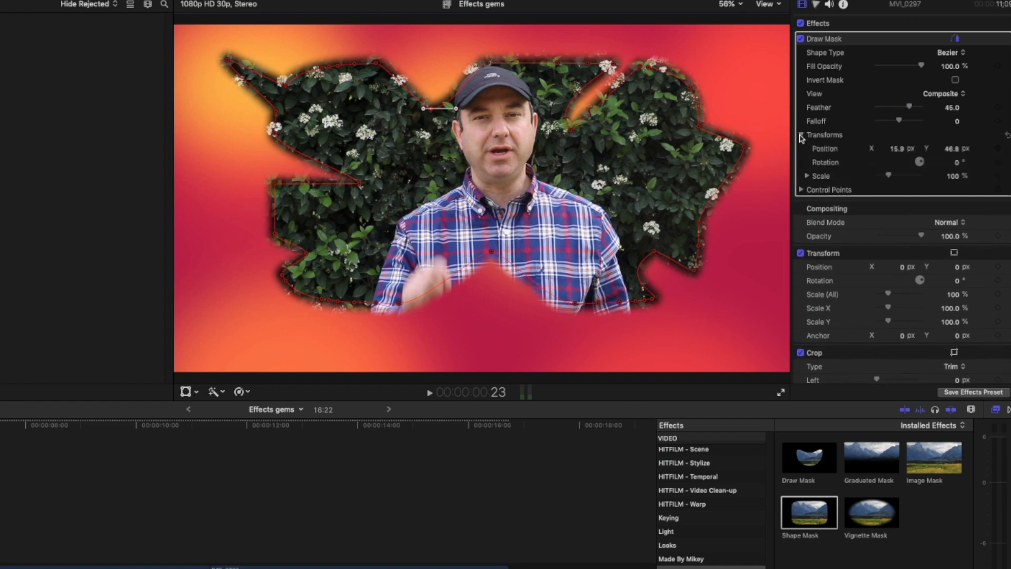
{"action": "left_click", "coordinate": [998, 190]}
{"action": "key", "text": "space"}
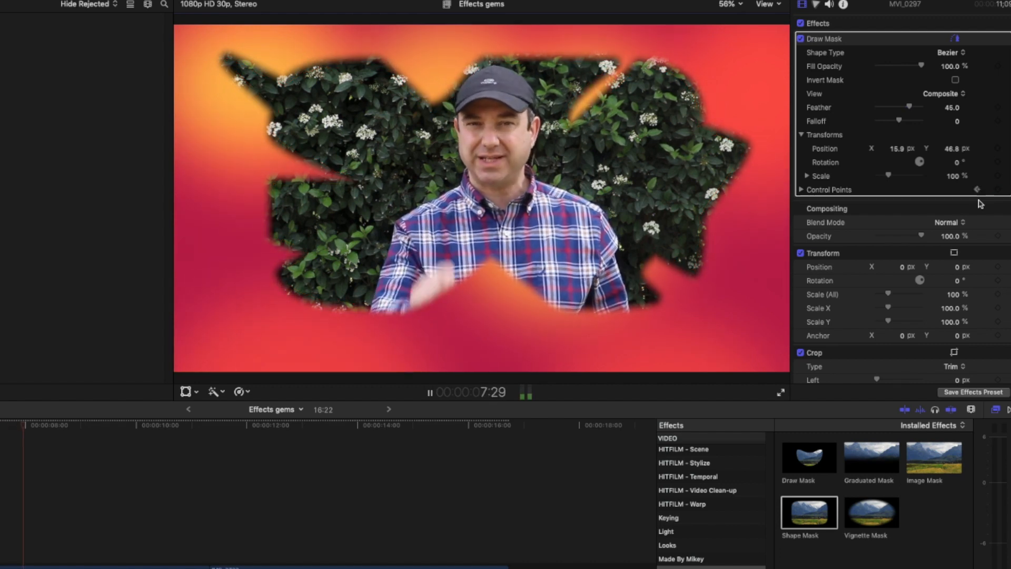
{"action": "key", "text": "space"}
Step: Exaggerate the mask's spikes and notches at 8:11 by moving its control points, and play back the shape animation
{"action": "left_click_drag", "start_coordinate": [492, 251], "coordinate": [494, 191]}
{"action": "left_click_drag", "start_coordinate": [361, 184], "coordinate": [433, 189]}
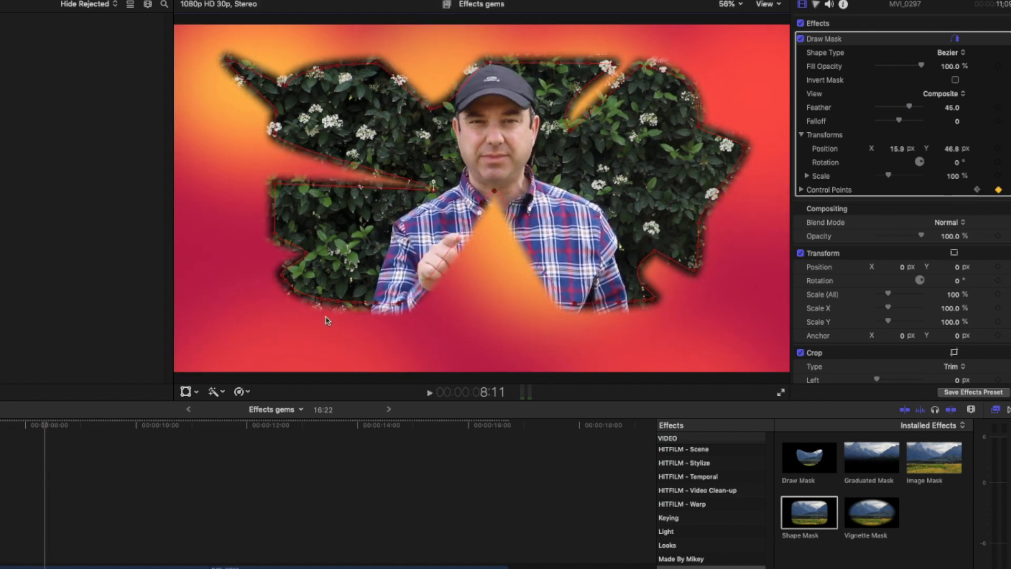
{"action": "left_click_drag", "start_coordinate": [303, 296], "coordinate": [230, 339]}
{"action": "left_click_drag", "start_coordinate": [274, 117], "coordinate": [219, 121]}
{"action": "left_click_drag", "start_coordinate": [430, 108], "coordinate": [430, 150]}
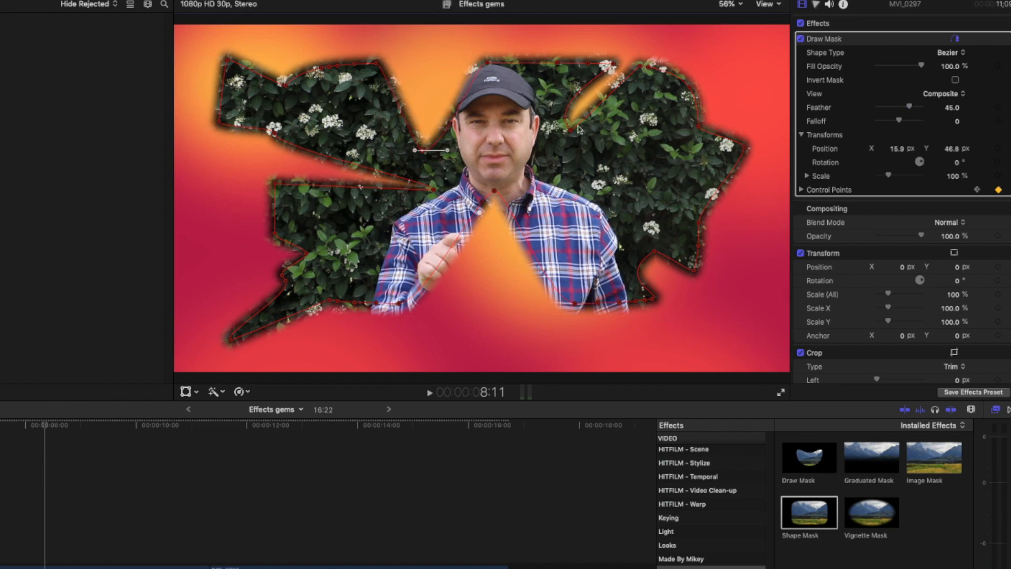
{"action": "left_click_drag", "start_coordinate": [572, 129], "coordinate": [576, 178]}
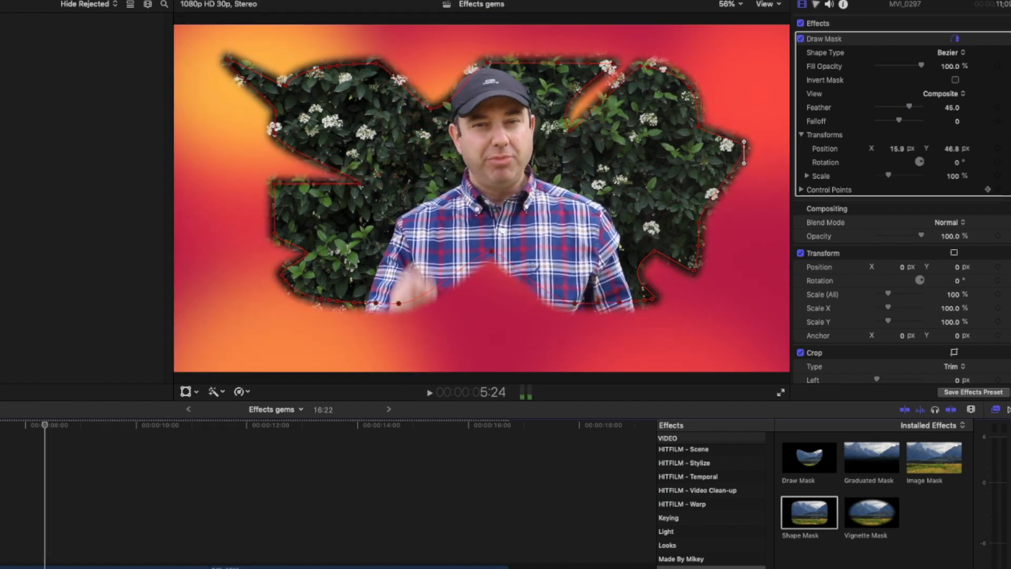
{"action": "key", "text": "space"}
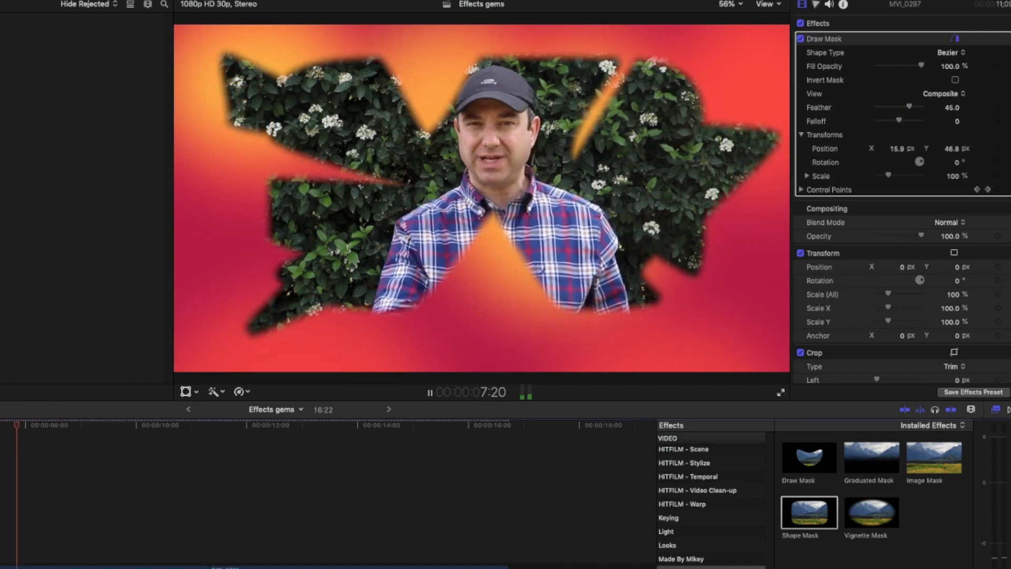
Step: Stop playback and look through the audio effects in the EQ, Echo, Spaces and Voice categories
{"action": "key", "text": "space"}
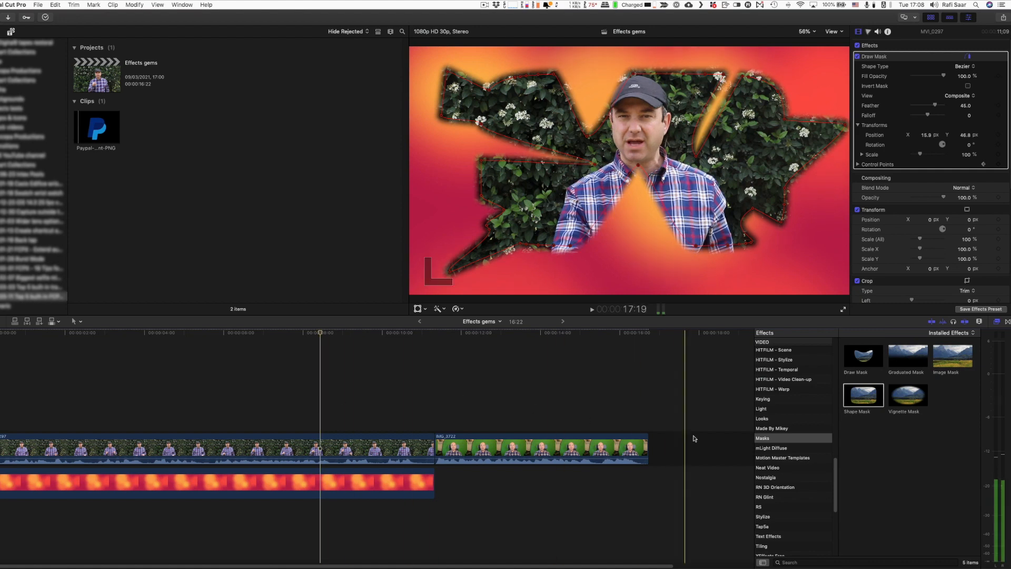
{"action": "scroll", "coordinate": [805, 465], "scroll_direction": "down", "scroll_amount": 8}
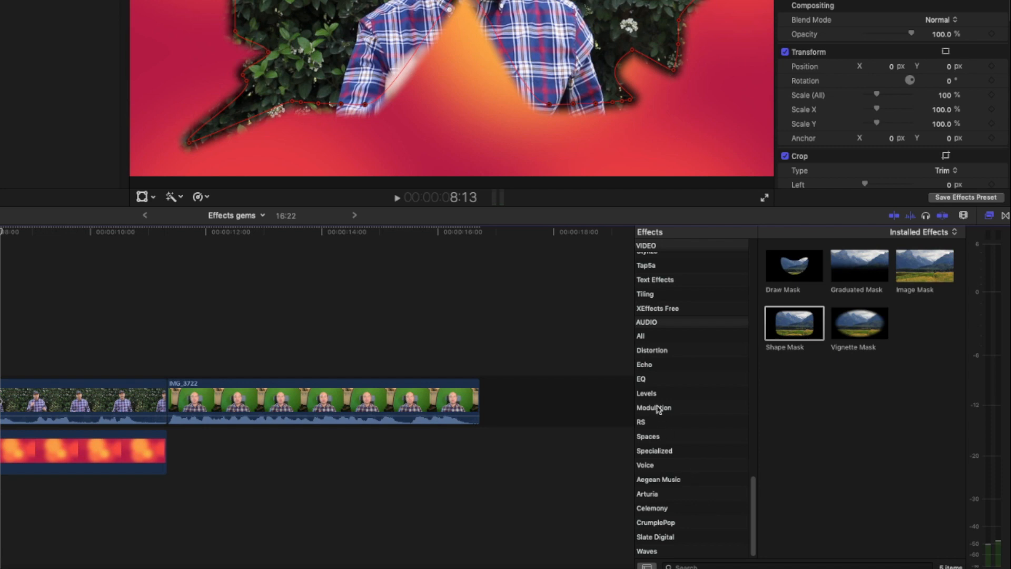
{"action": "left_click", "coordinate": [644, 379]}
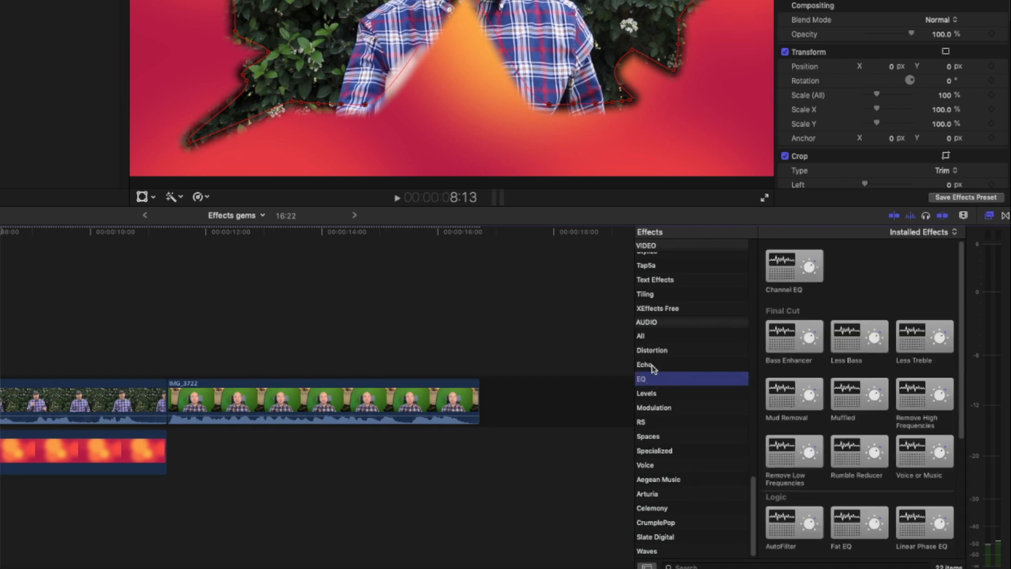
{"action": "left_click", "coordinate": [652, 367]}
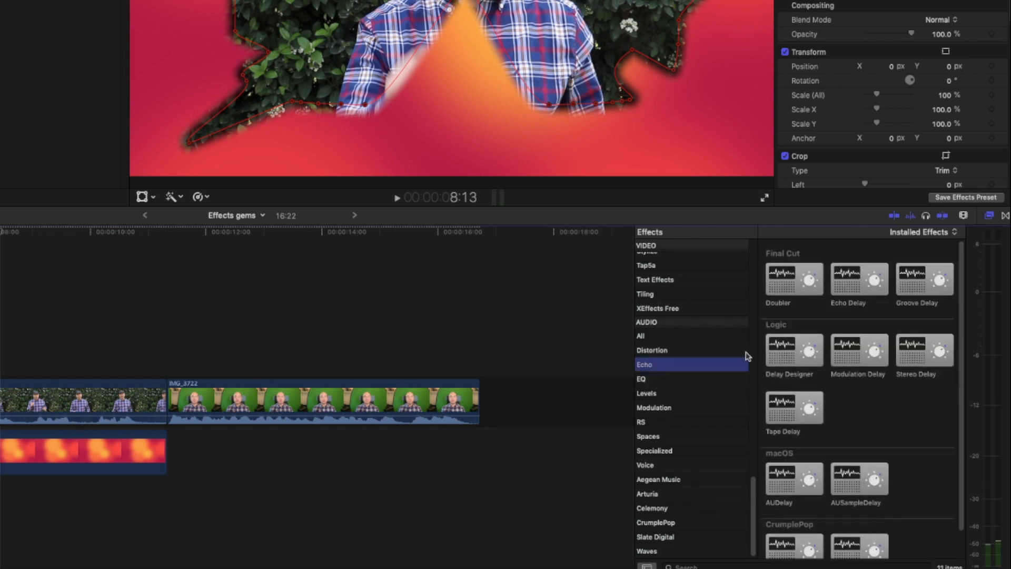
{"action": "left_click", "coordinate": [648, 437]}
{"action": "left_click", "coordinate": [674, 463]}
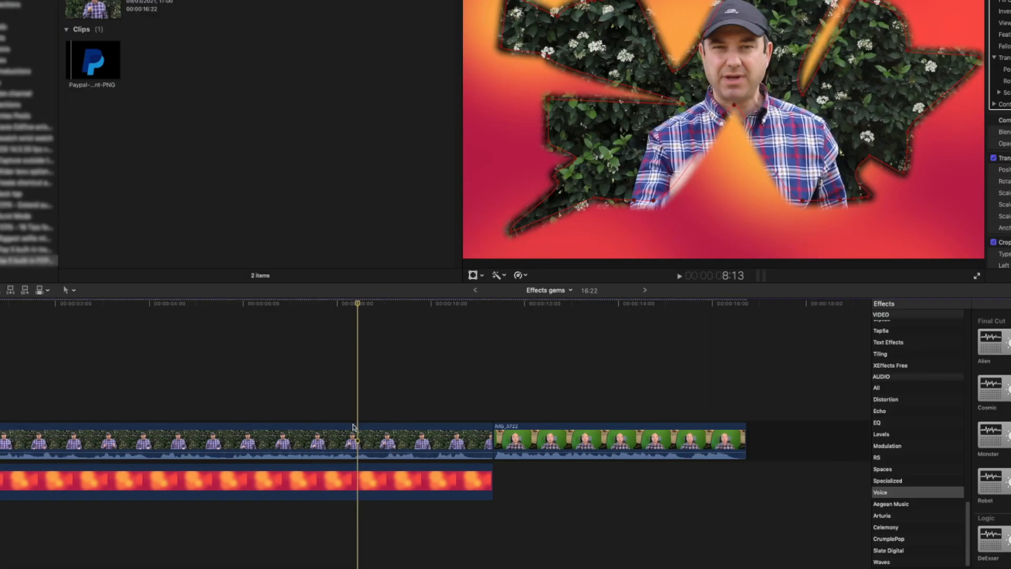
Step: Look through the Levels and RS audio effects for the MVI_0297 clip and apply AUMultibandCompressor to it
{"action": "left_click", "coordinate": [314, 444]}
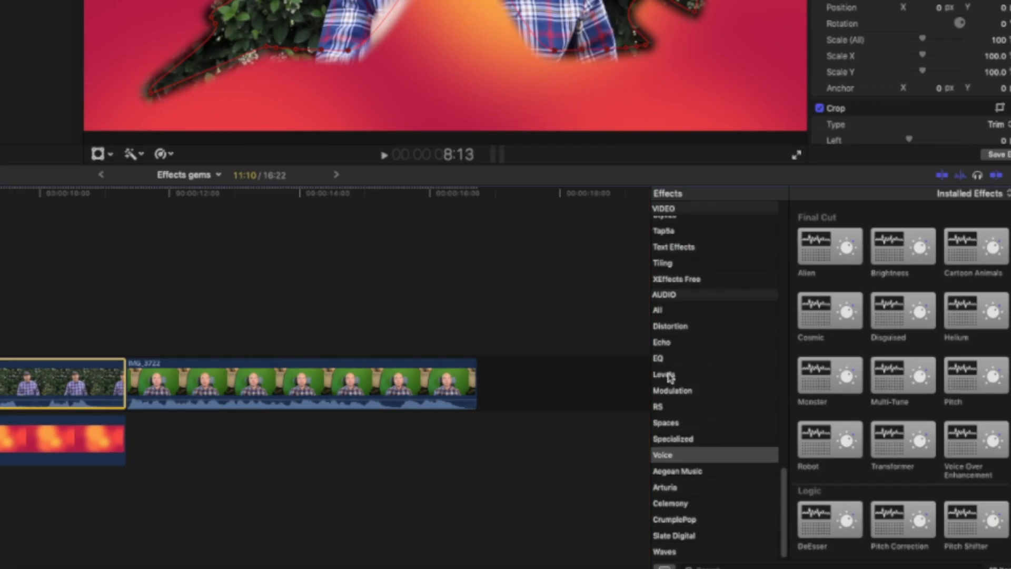
{"action": "left_click", "coordinate": [889, 379]}
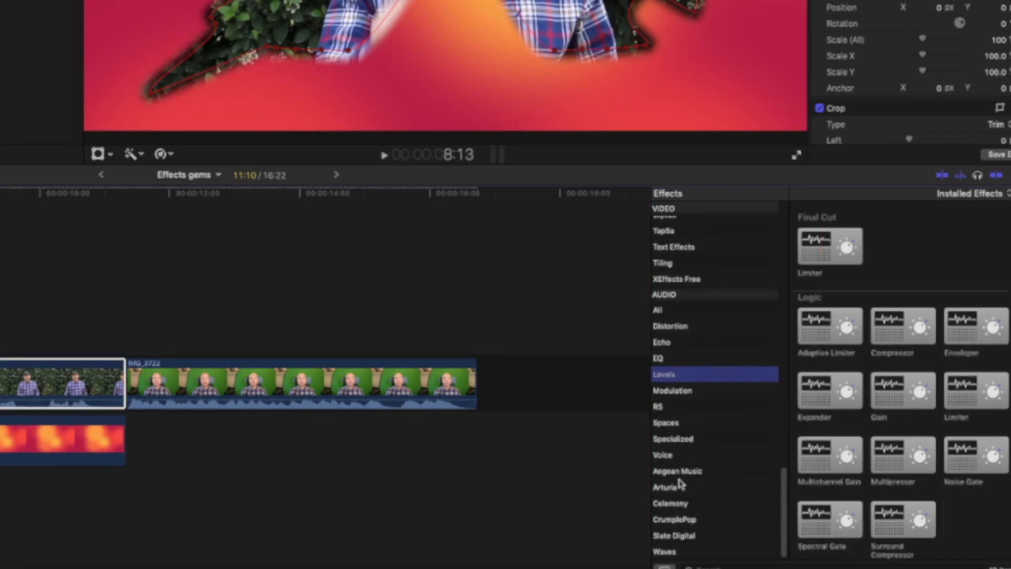
{"action": "left_click", "coordinate": [660, 411]}
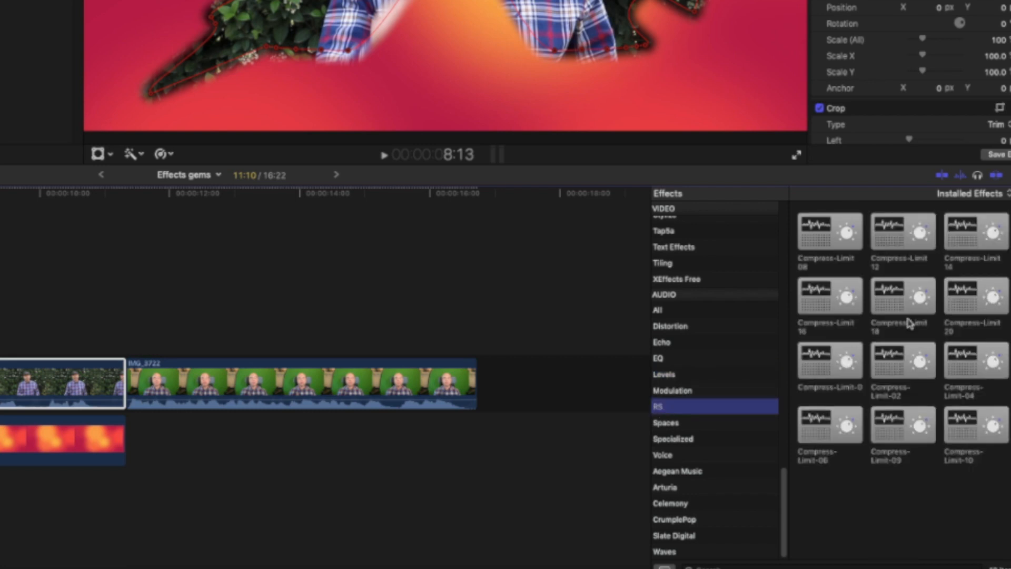
{"action": "left_click", "coordinate": [662, 373]}
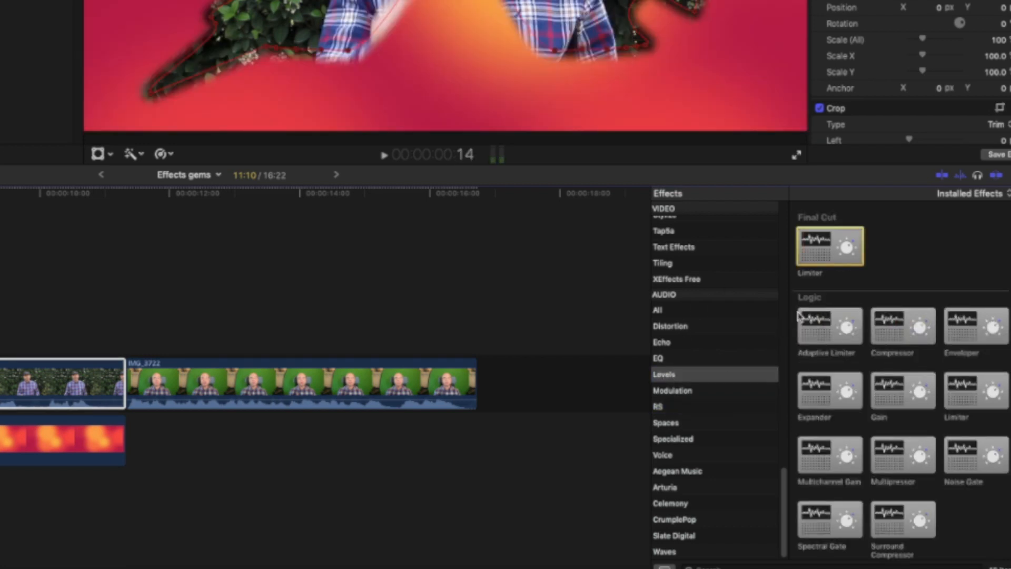
{"action": "scroll", "coordinate": [895, 408], "scroll_direction": "down", "scroll_amount": 5}
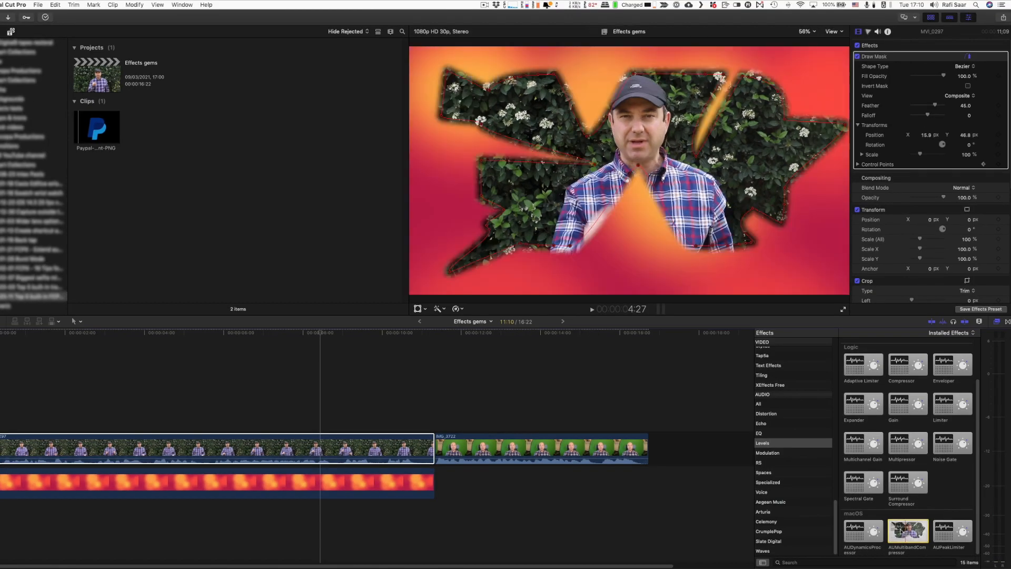
{"action": "left_click_drag", "start_coordinate": [899, 523], "coordinate": [0, 408]}
{"action": "left_click_drag", "start_coordinate": [320, 464], "coordinate": [319, 464]}
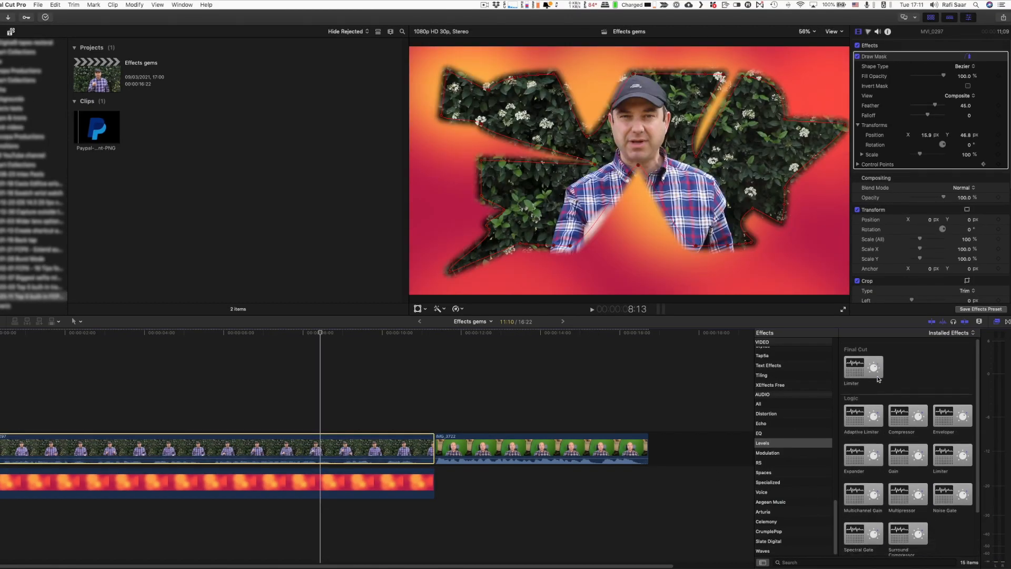
Step: Apply the Final Cut Limiter audio effect to the MVI_0297 clip, inspect its detailed settings, and play the clip back
{"action": "left_click_drag", "start_coordinate": [863, 365], "coordinate": [318, 440]}
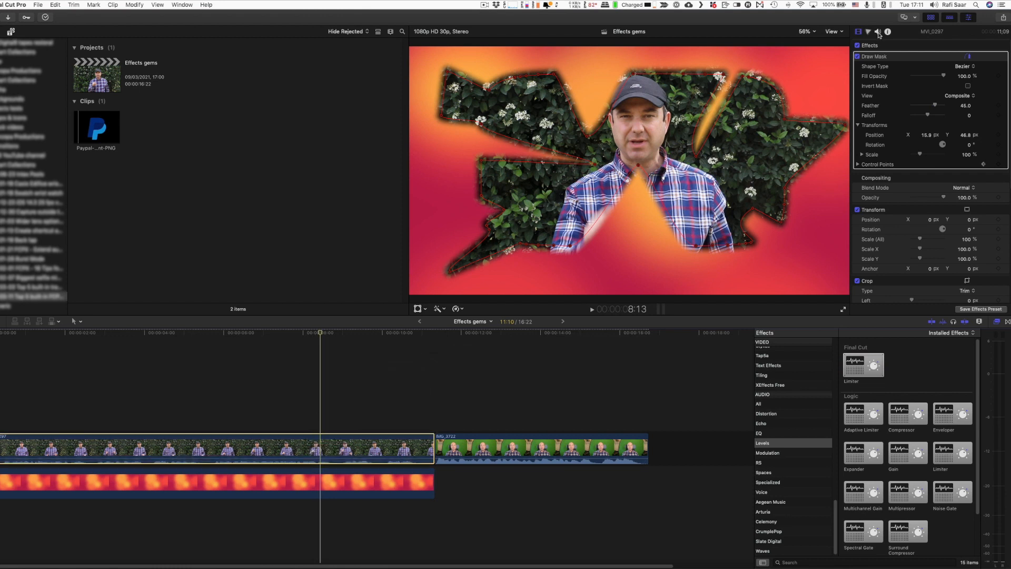
{"action": "left_click", "coordinate": [878, 32]}
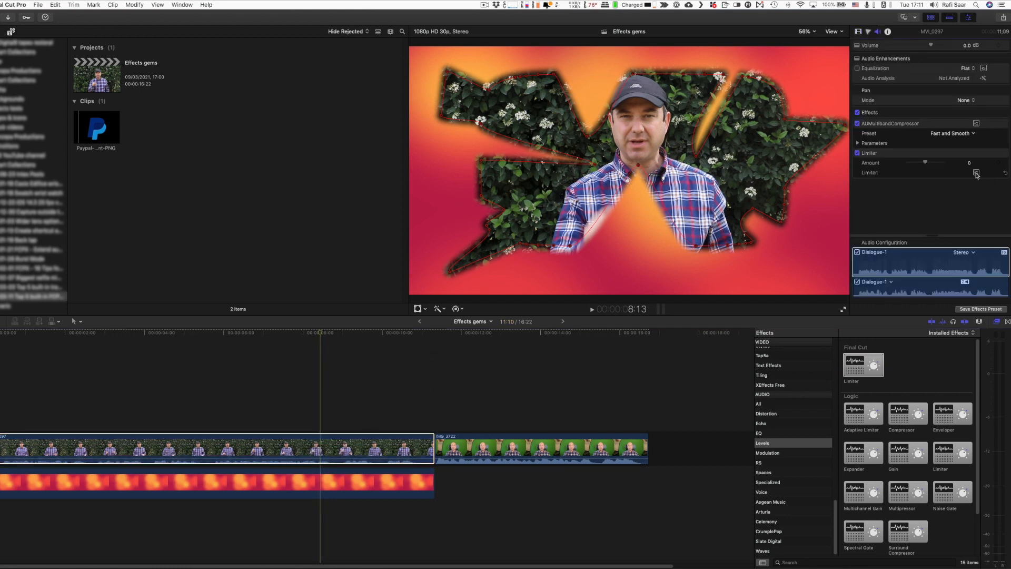
{"action": "left_click", "coordinate": [976, 173]}
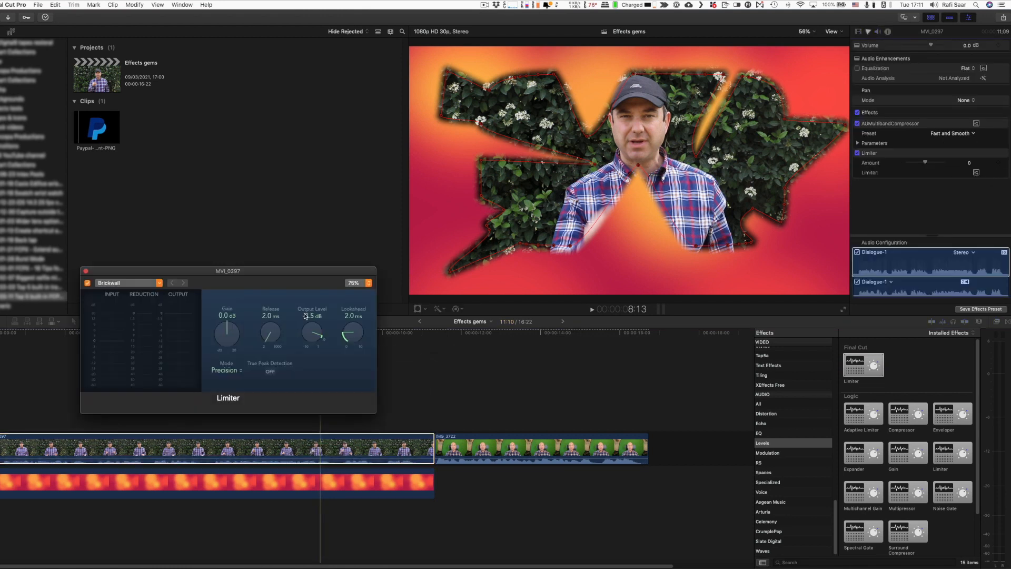
{"action": "left_click", "coordinate": [86, 272]}
{"action": "key", "text": "space"}
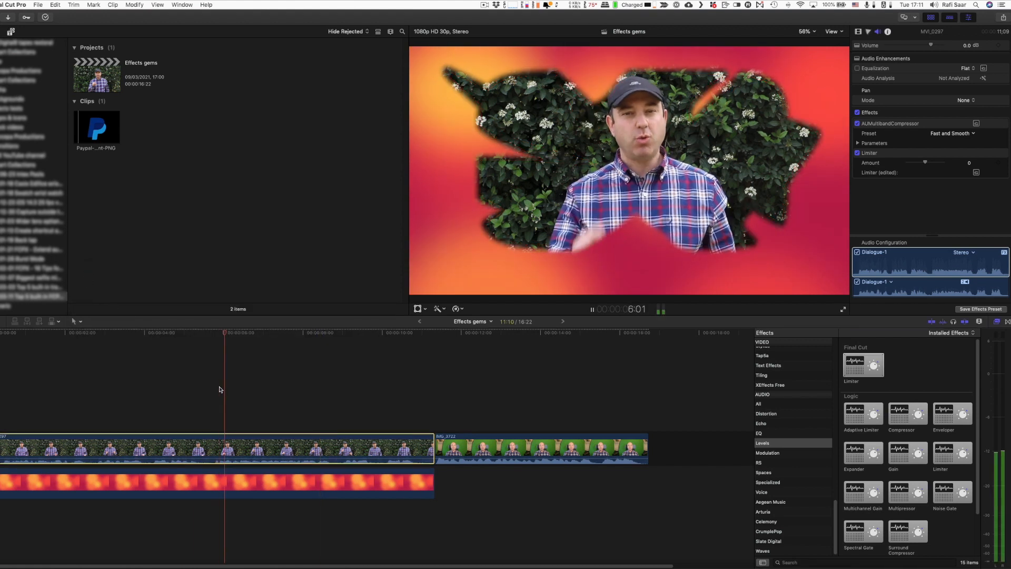